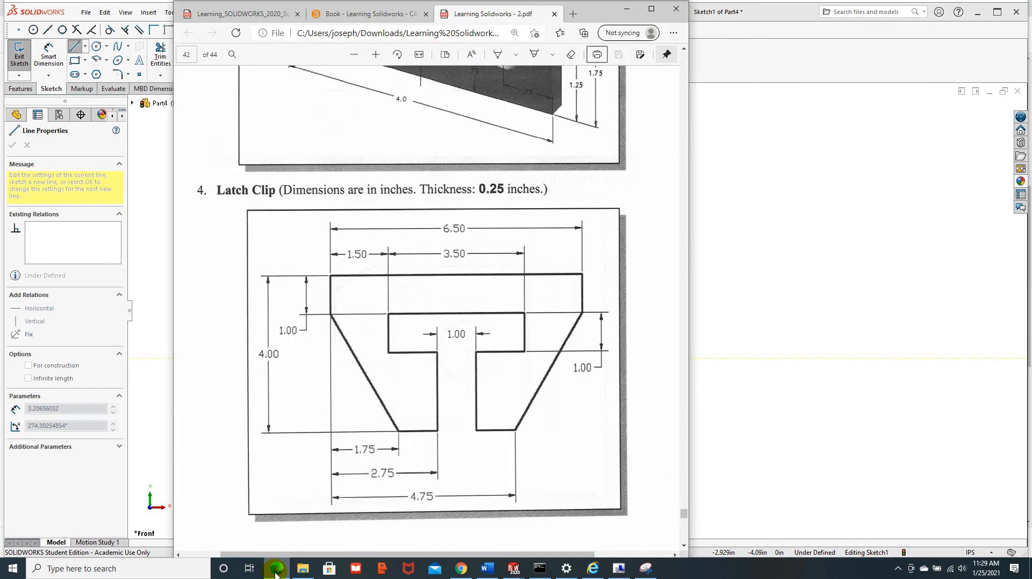
- Return to SOLIDWORKS and continue the left half-profile with a slanted edge, bottom edge, vertical inner edge and about 0.92 in horizontal line to the centerline
click(512, 573)
click(711, 536)
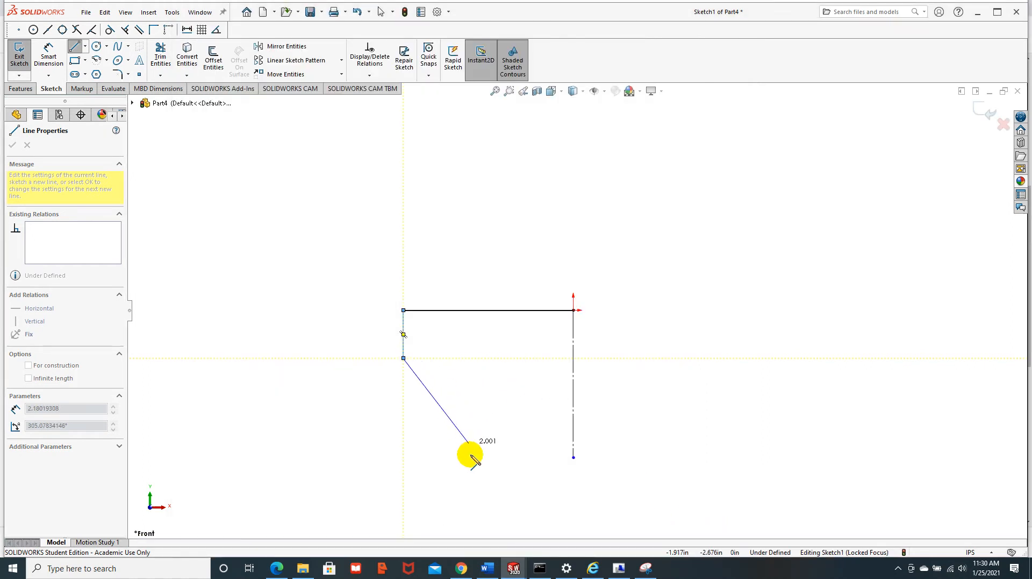
click(472, 457)
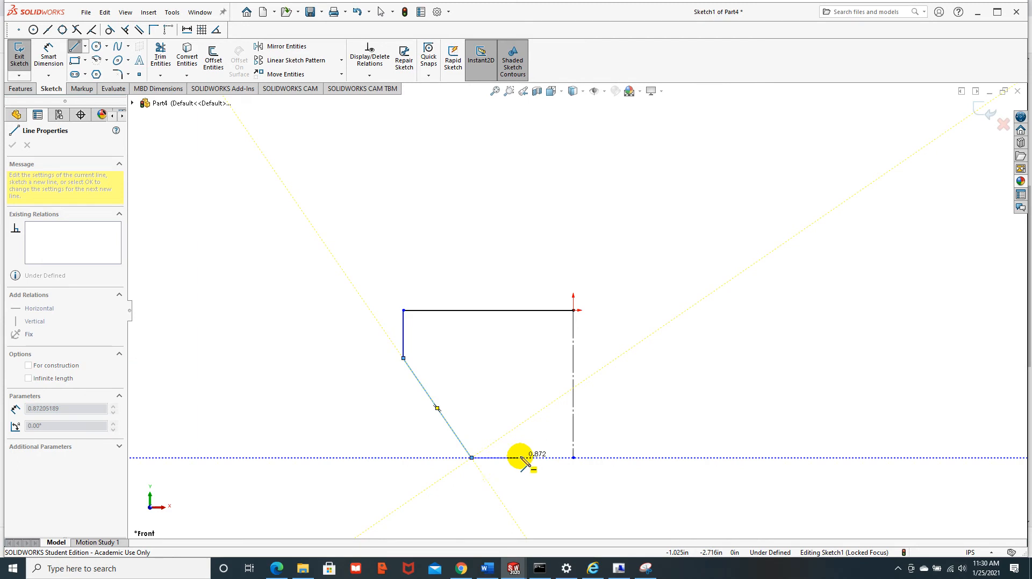
click(524, 457)
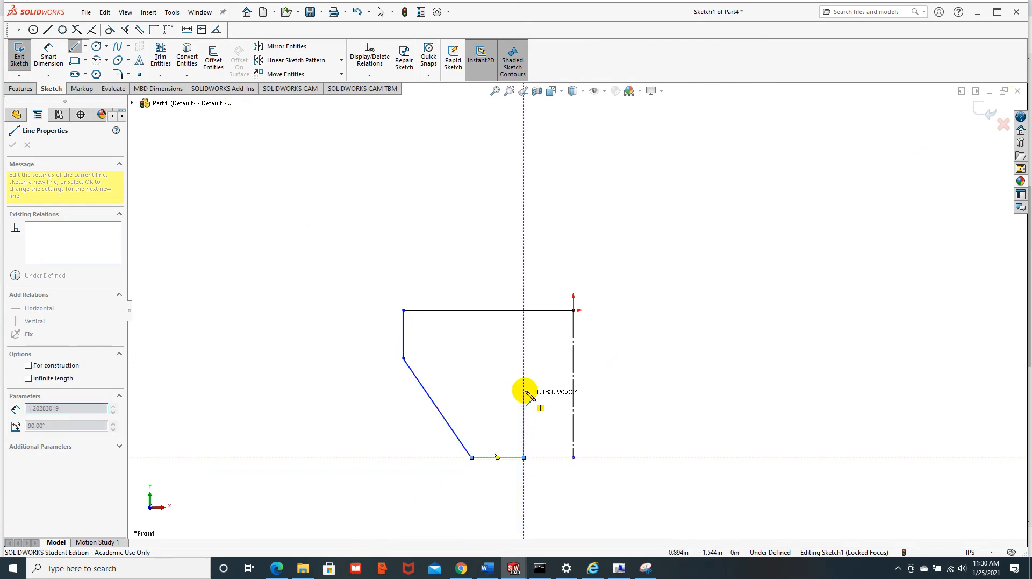
click(524, 361)
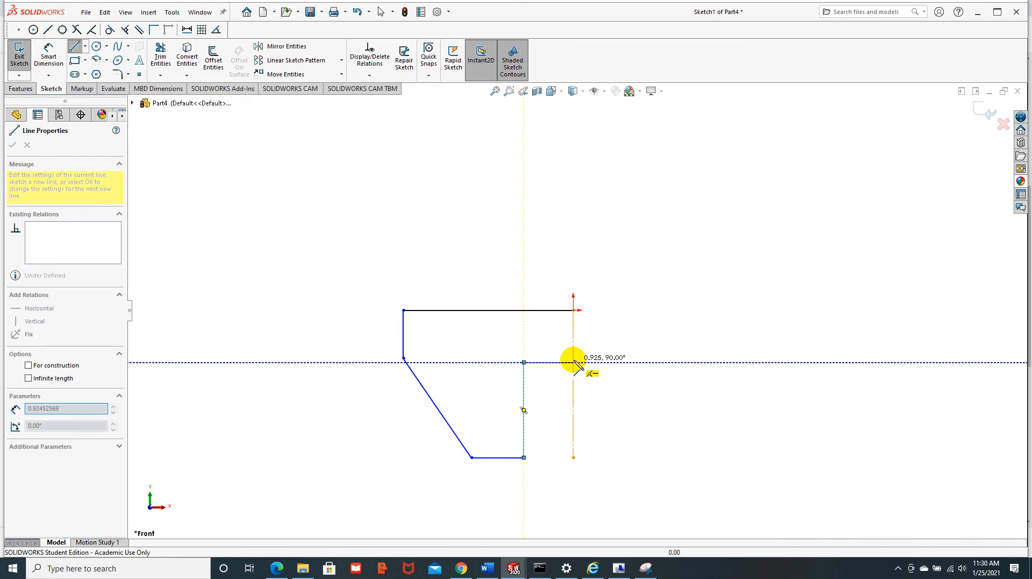
click(574, 362)
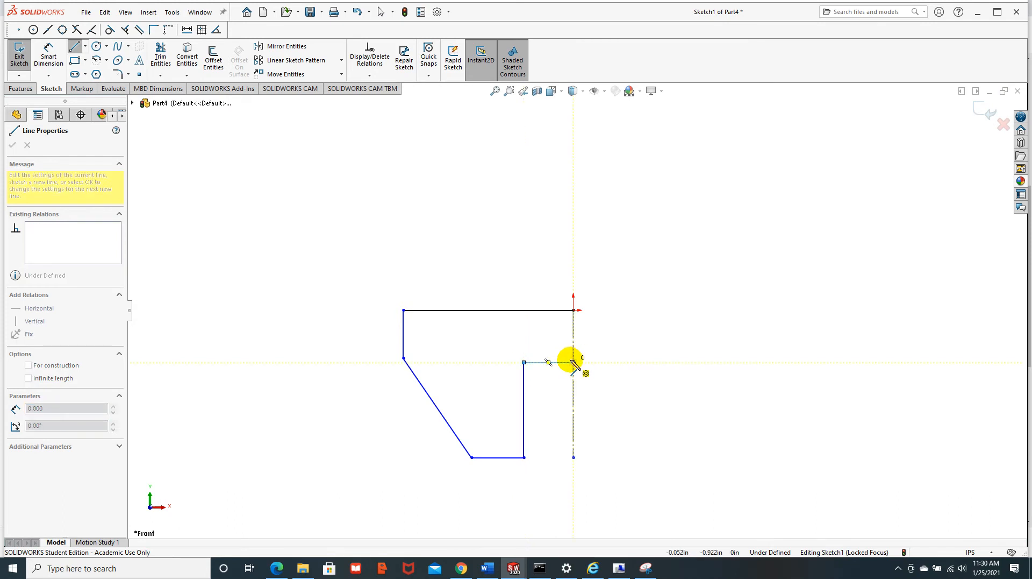
key(Escape)
key(Escape)
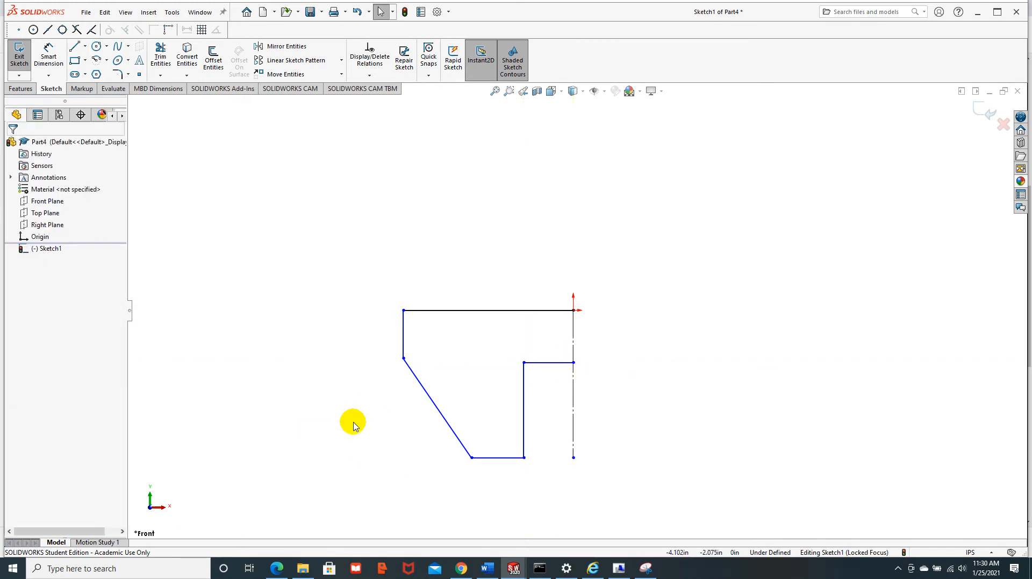
- Check the latch clip drawing in the PDF, shorten the vertical inner edge by lowering its horizontal line, and delete that horizontal line
click(278, 574)
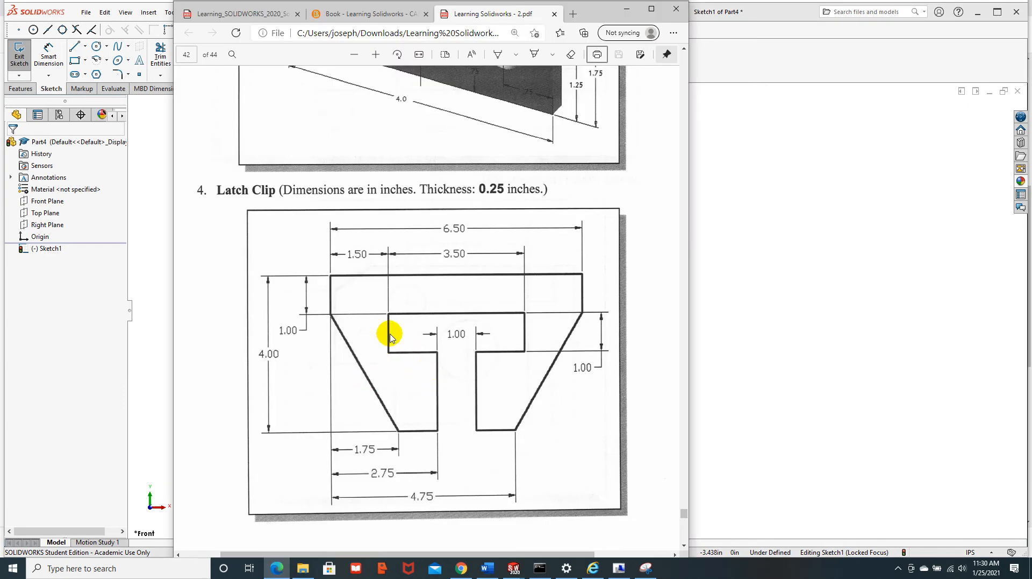
click(732, 448)
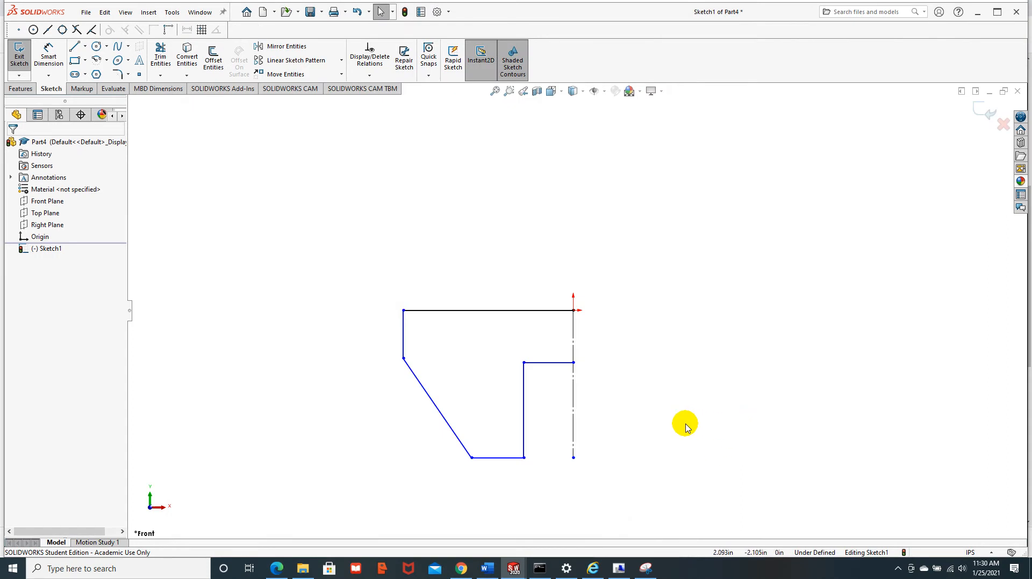
click(574, 363)
mouse_move(474, 381)
mouse_down()
mouse_move(479, 399)
mouse_move(485, 382)
mouse_up()
click(538, 385)
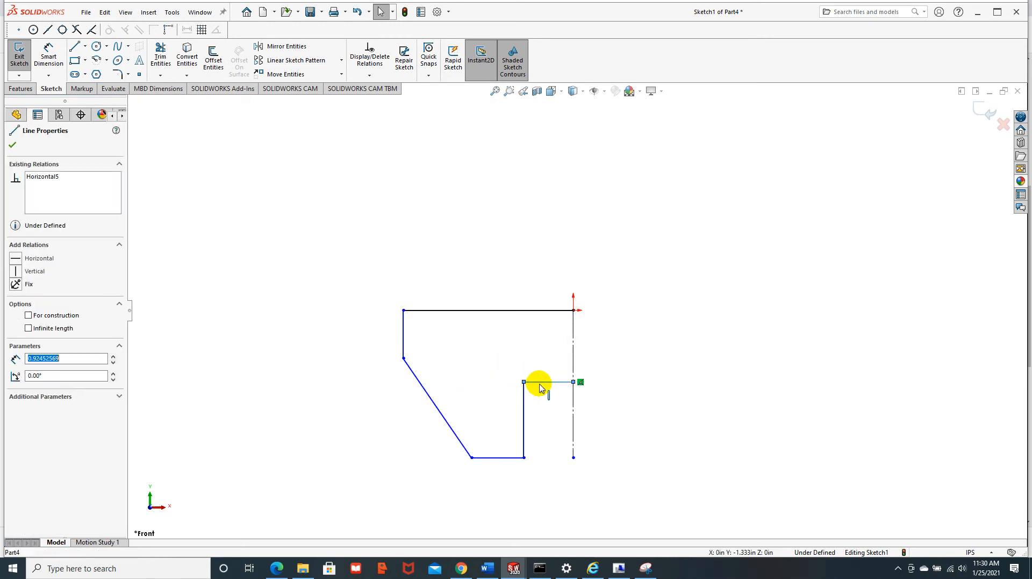
right_click(539, 385)
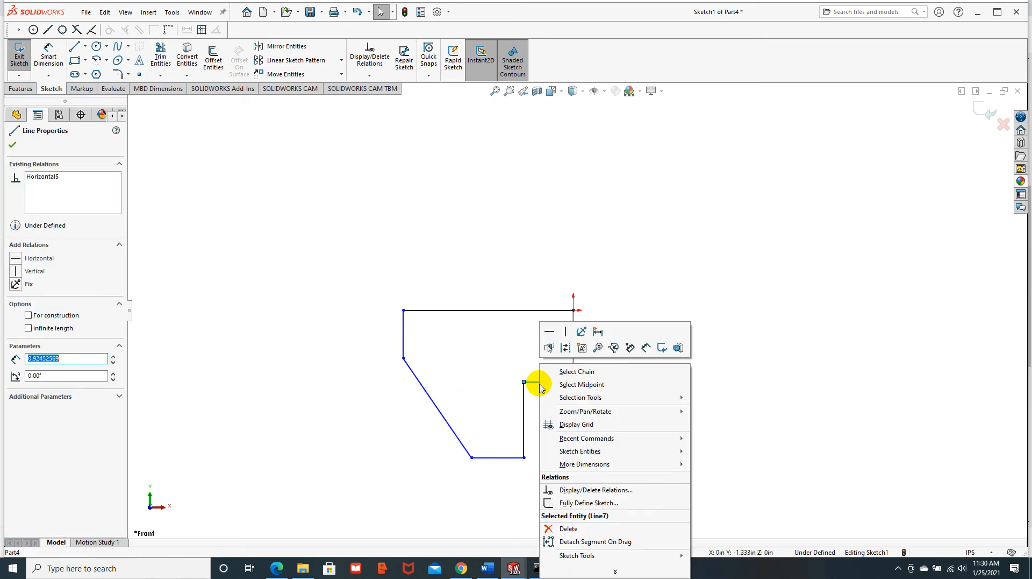
click(585, 528)
- Draw the T-slot's stepped outline from the inner edge's upper end: about 0.85 in outward, up, and horizontally back to the centerline
click(75, 48)
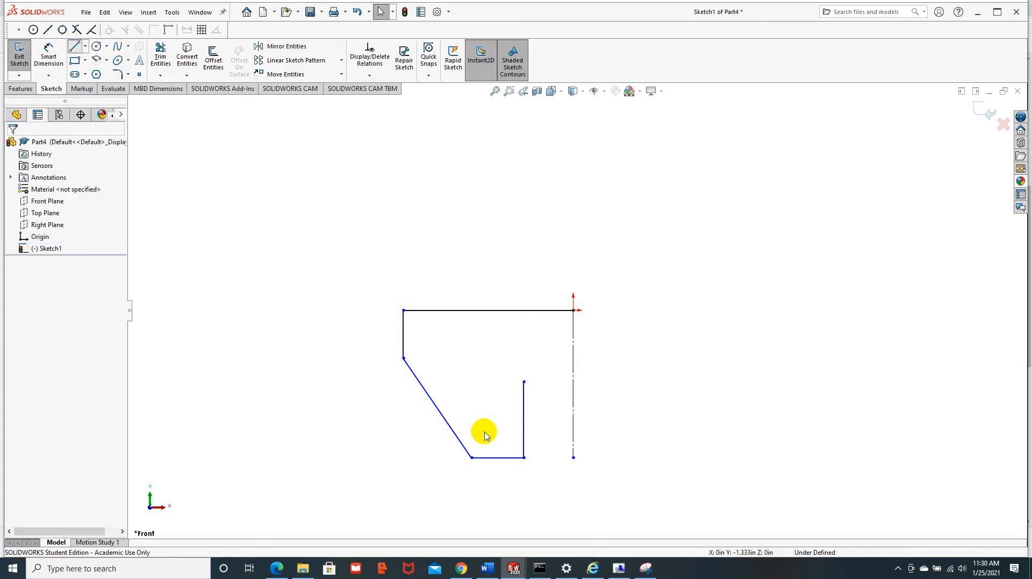
click(505, 383)
click(478, 381)
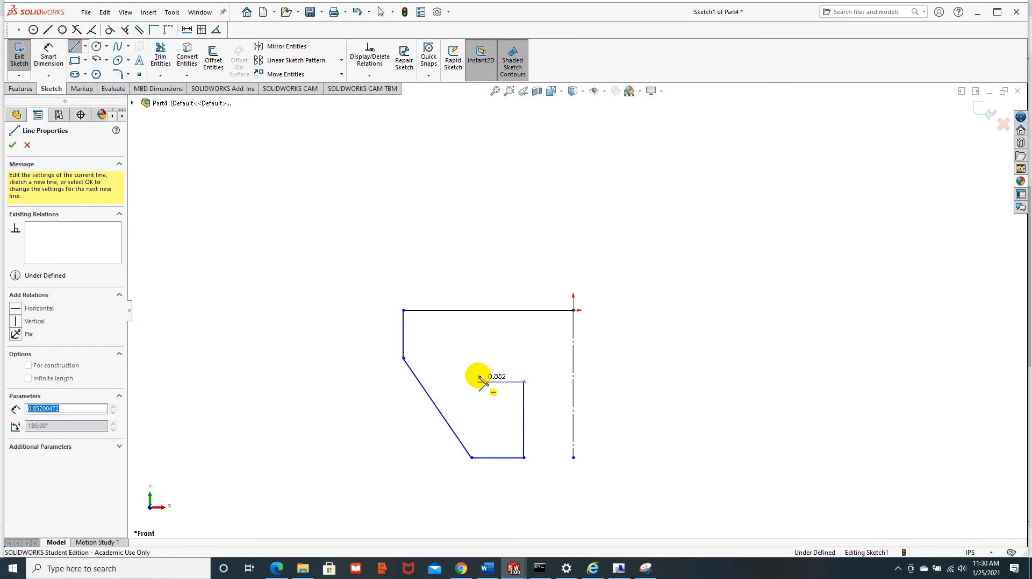
click(479, 341)
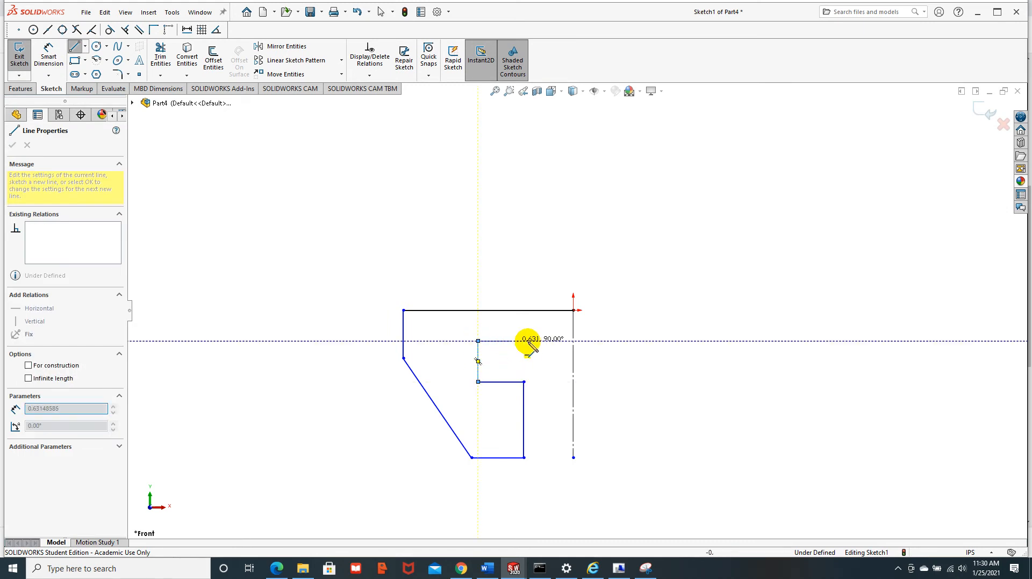
double_click(573, 341)
key(Escape)
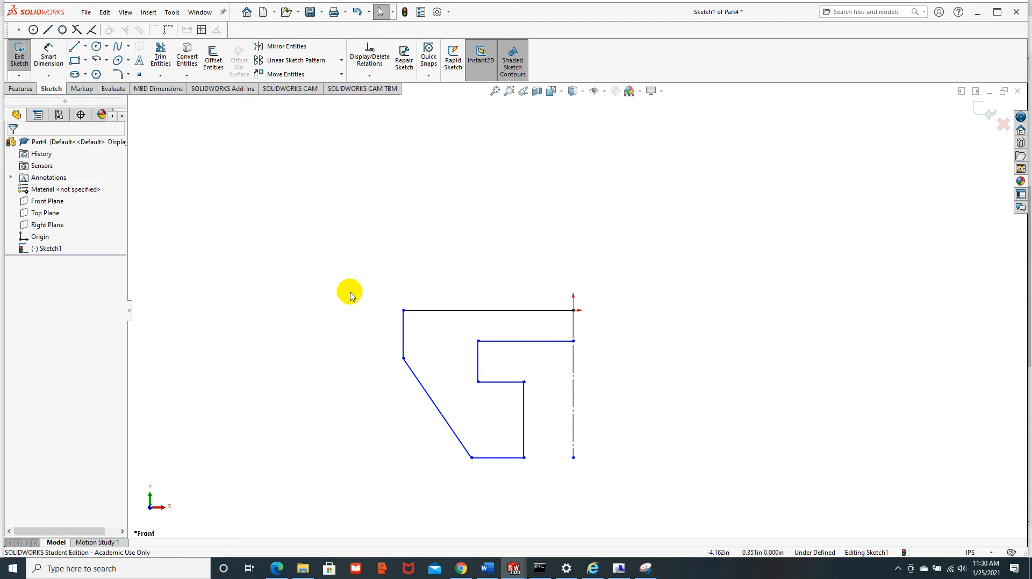
- Mirror all the lines of the left half-profile about the vertical centerline
click(273, 47)
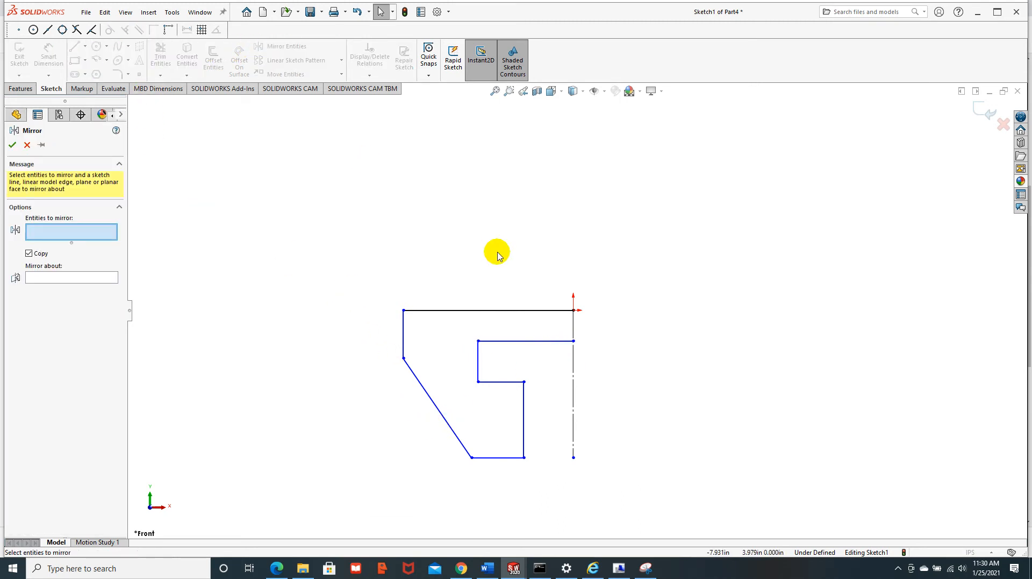
mouse_move(561, 278)
mouse_down()
mouse_move(420, 453)
mouse_move(375, 491)
mouse_up()
click(78, 337)
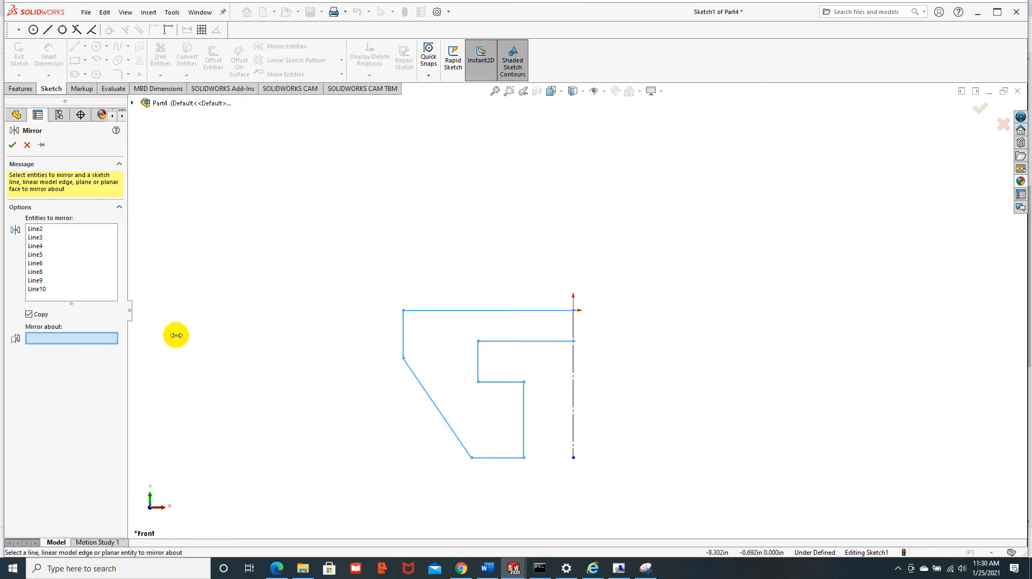
click(574, 361)
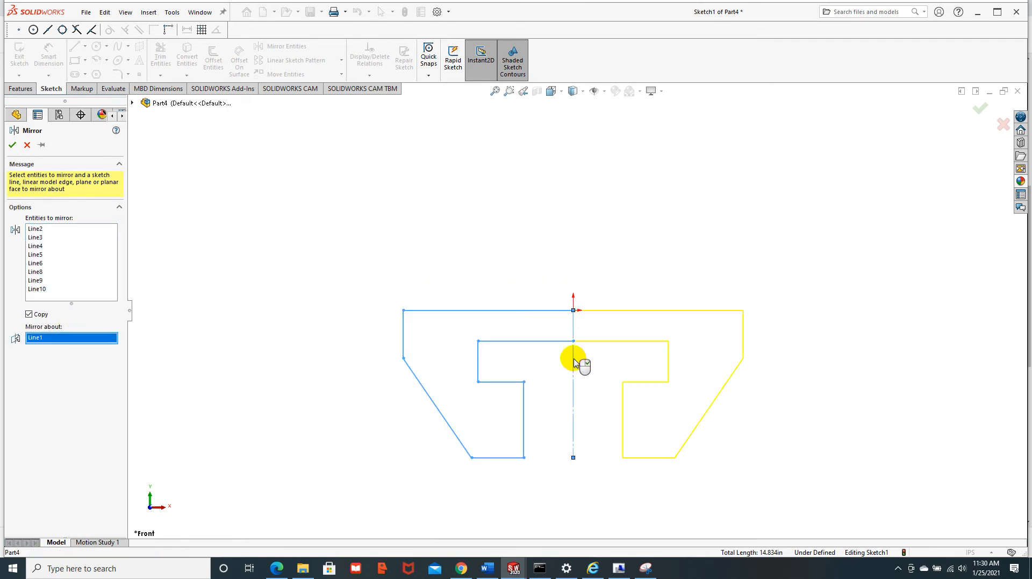
key(Return)
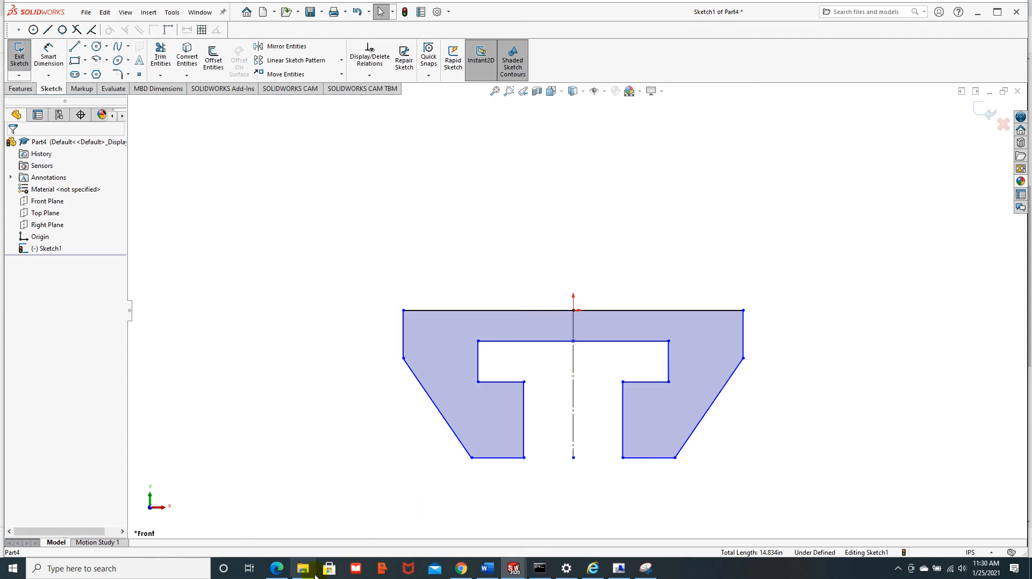
- Check the overall width in the PDF drawing and dimension the profile's top edge as 6.5 in
click(277, 570)
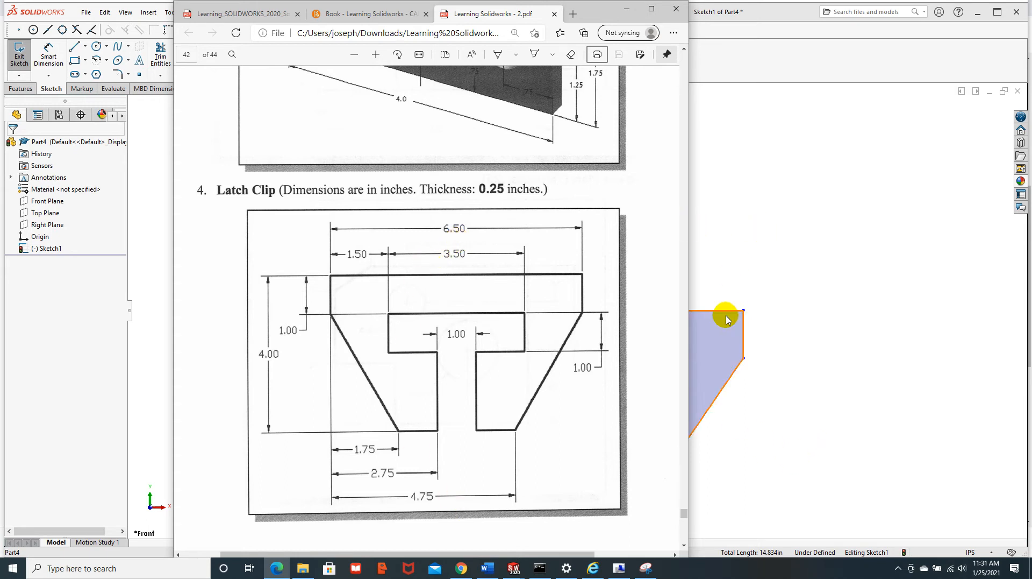
click(27, 28)
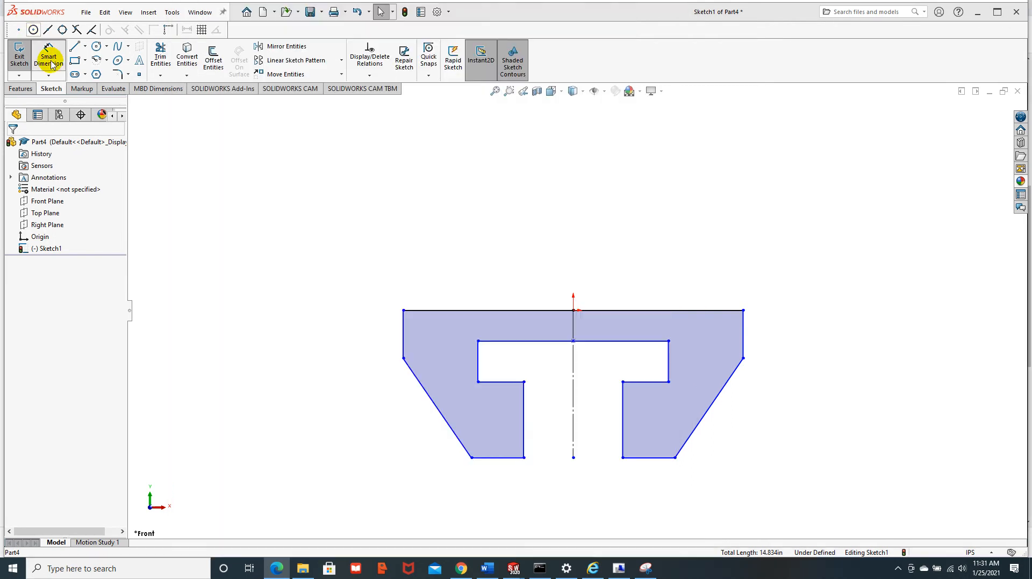
click(544, 314)
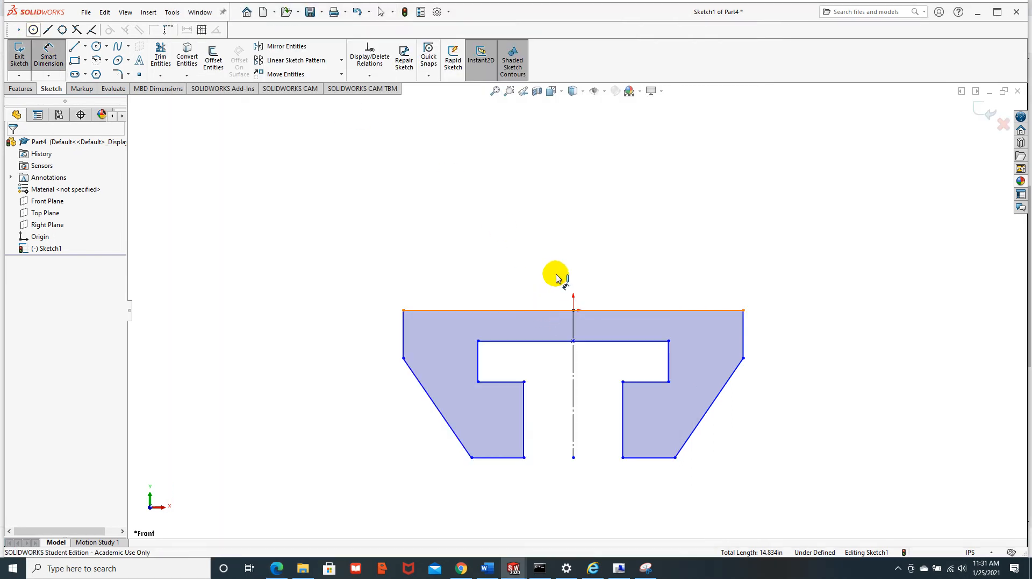
click(571, 229)
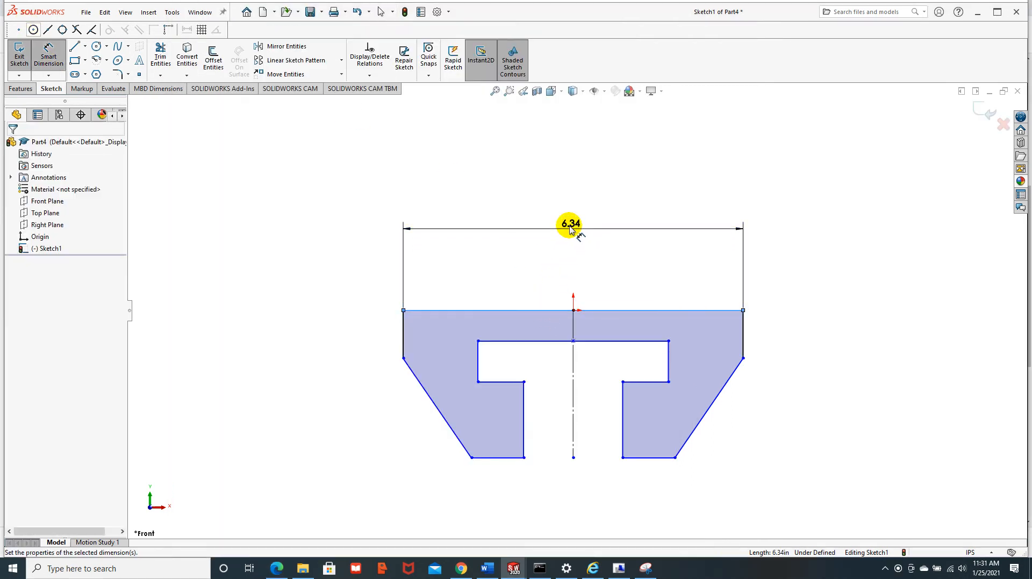
text(6.5)
key(Return)
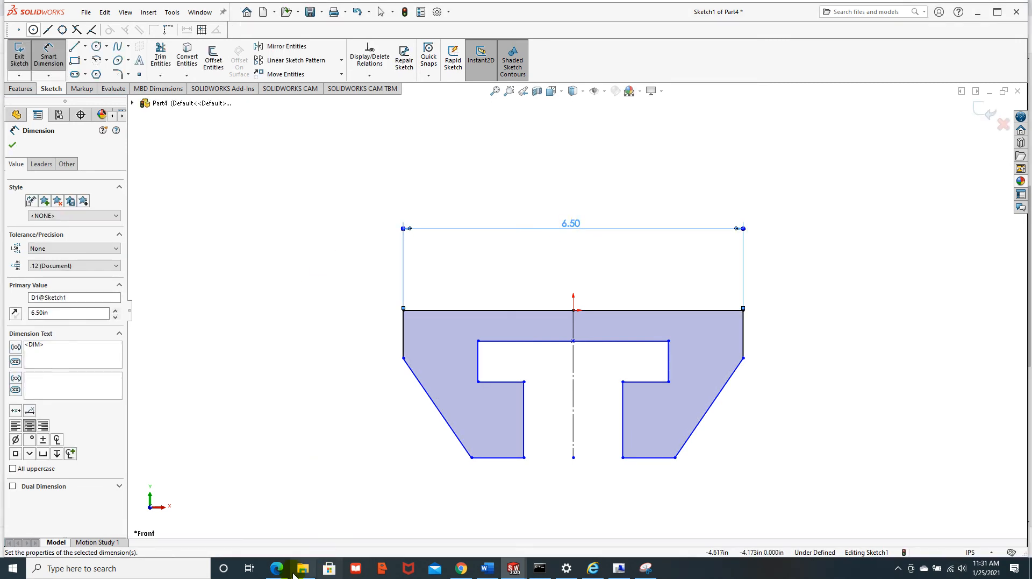
- Consult the PDF drawing again and dimension the short left vertical edge as 1.0 in
click(275, 569)
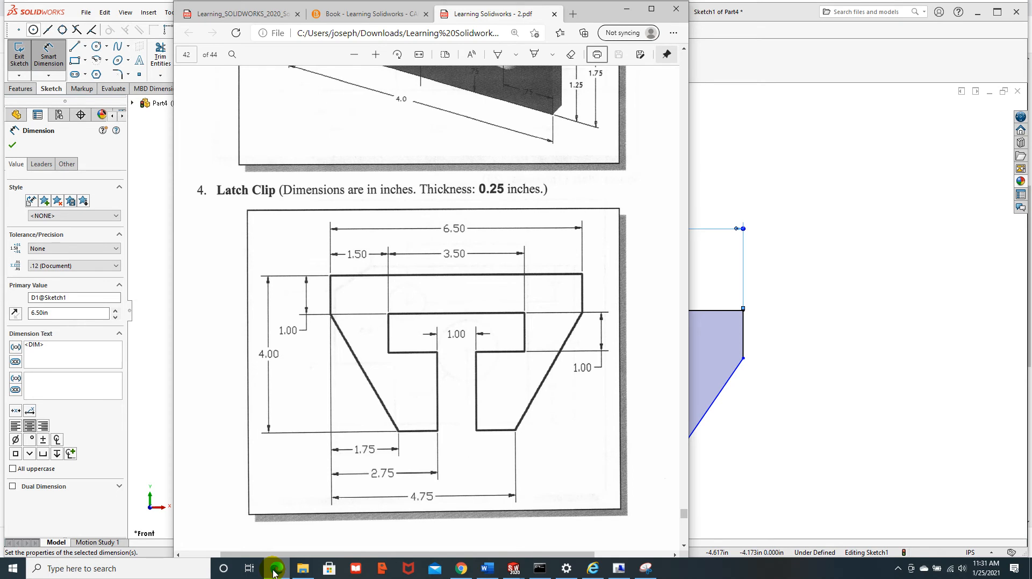
click(816, 393)
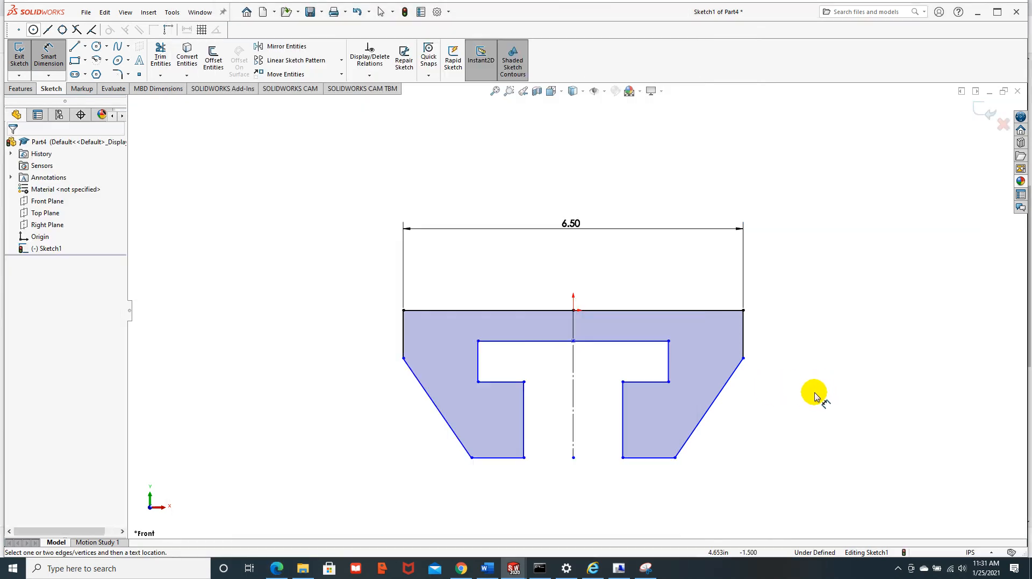
click(404, 340)
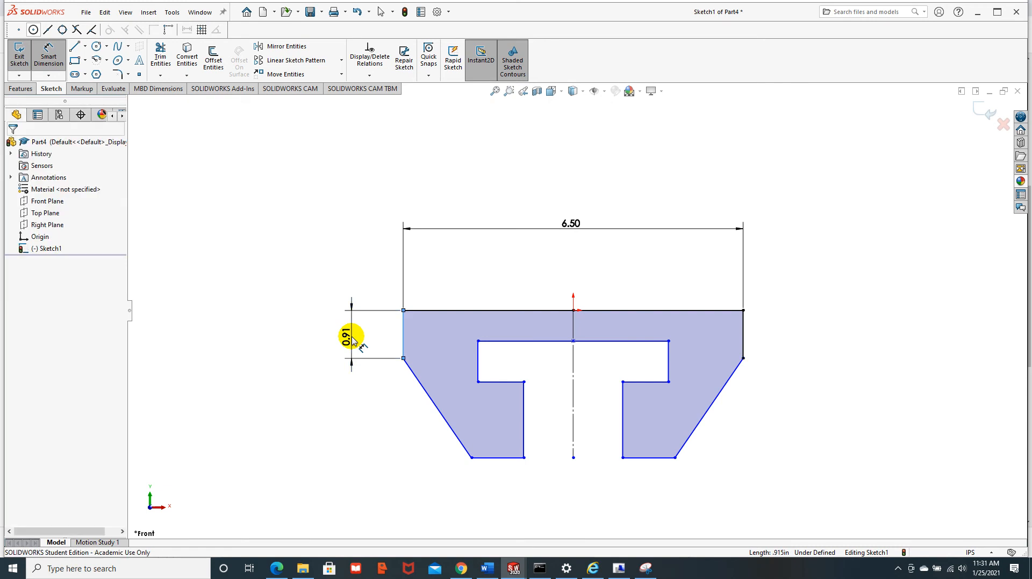
click(352, 338)
text(1.0)
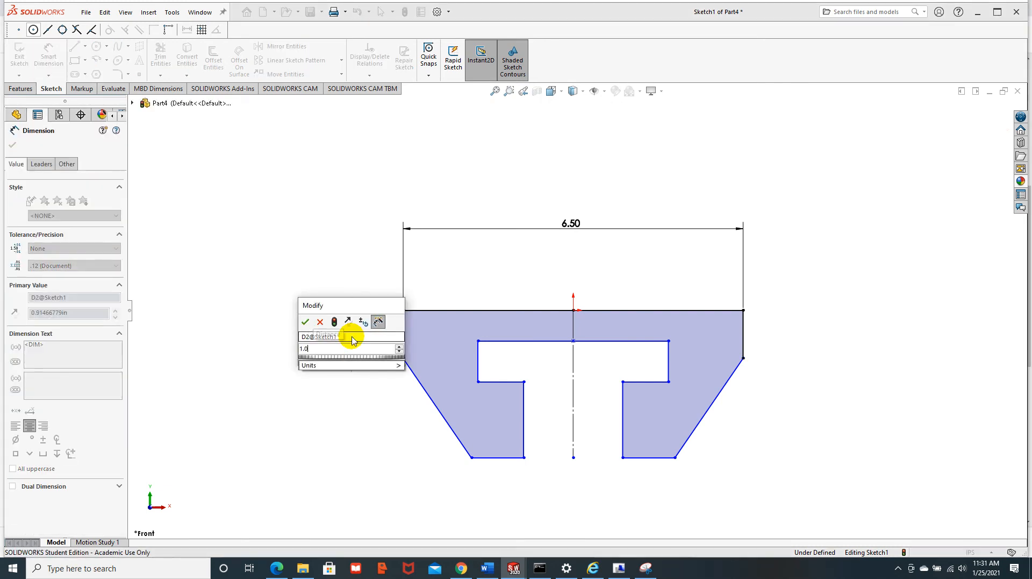
key(Return)
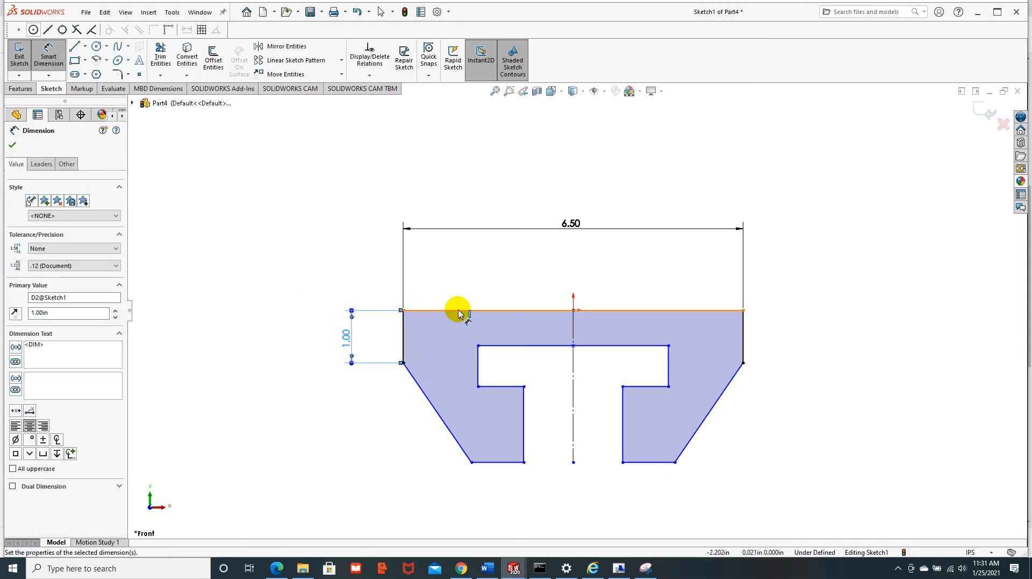
- Dimension the overall height between the profile's top and bottom edges as 4 in
click(459, 311)
click(498, 462)
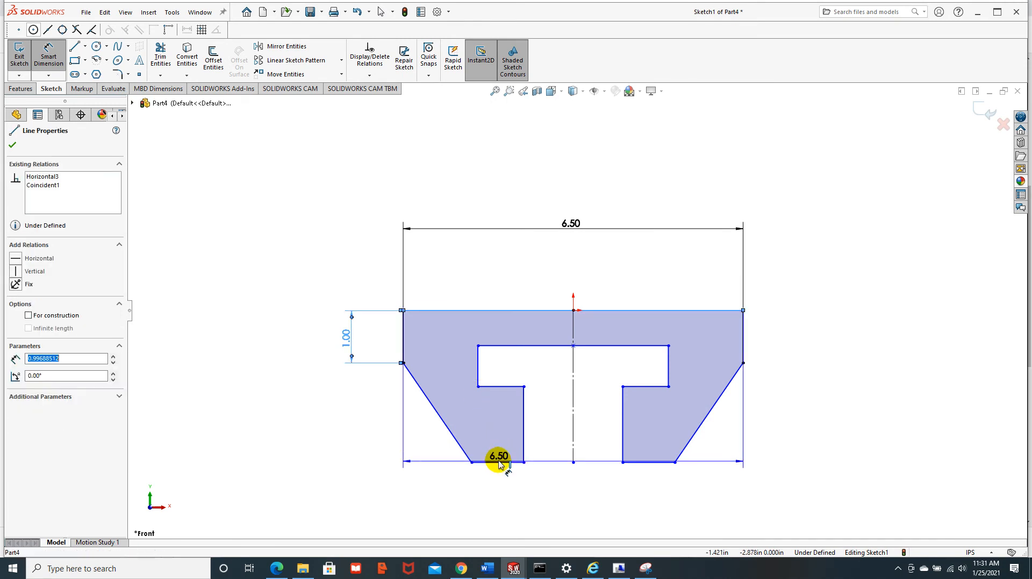
click(301, 399)
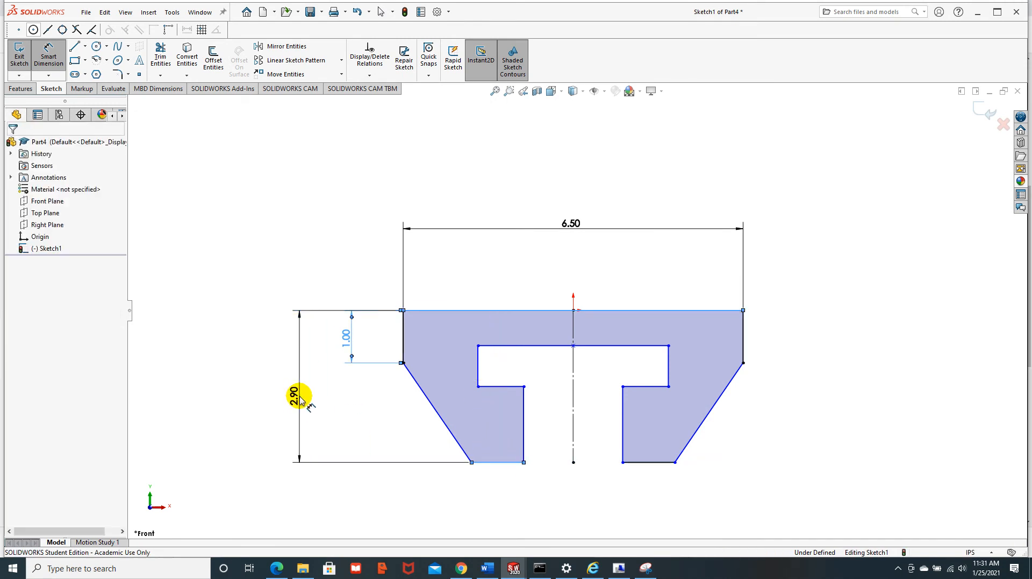
text(4)
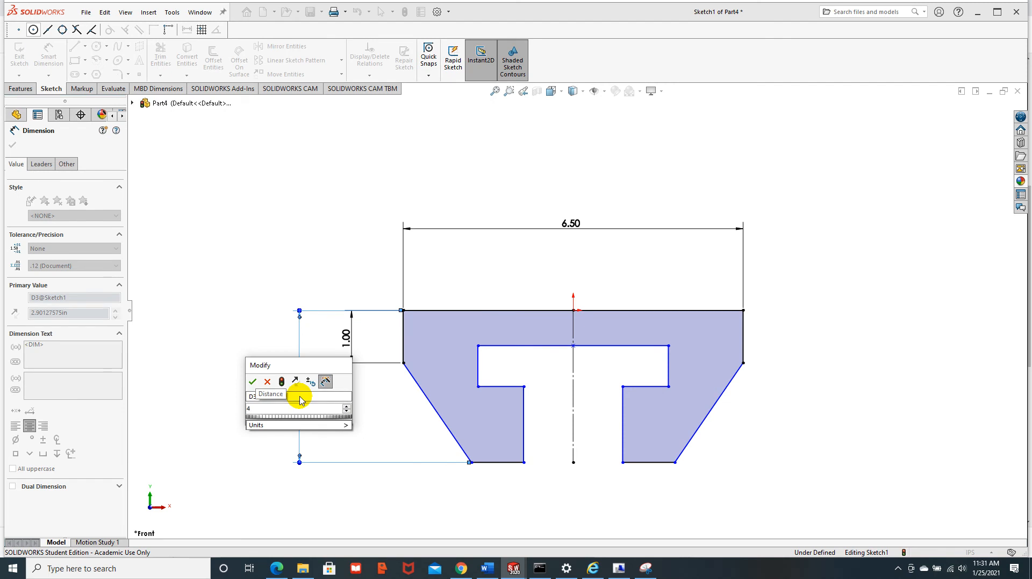
key(Return)
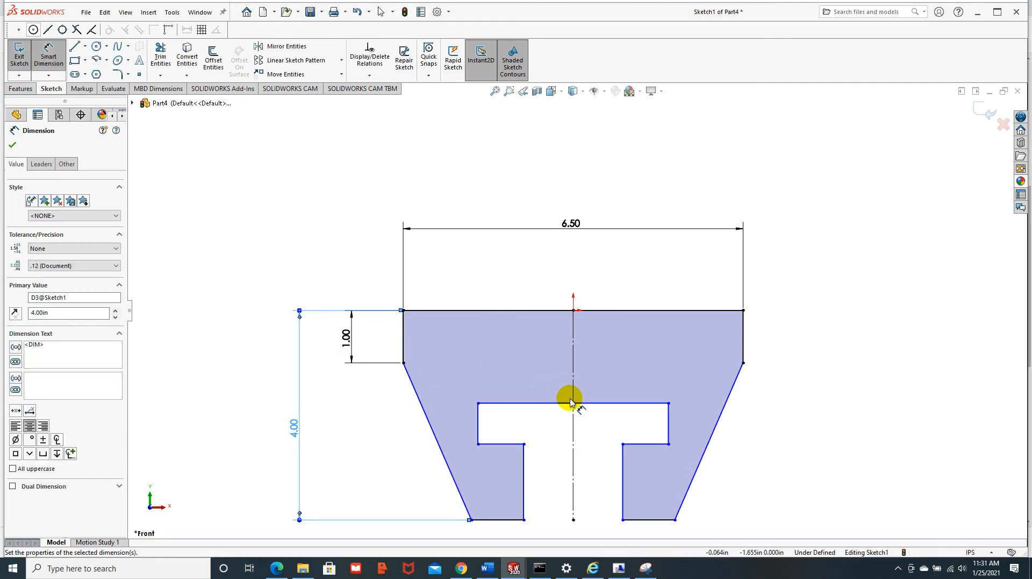
- Check the PDF drawing and dimension the horizontal distance between the left sloped edge's upper and lower endpoints as 1.75 in
scroll(571, 408, up, 3)
scroll(580, 385, down, 2)
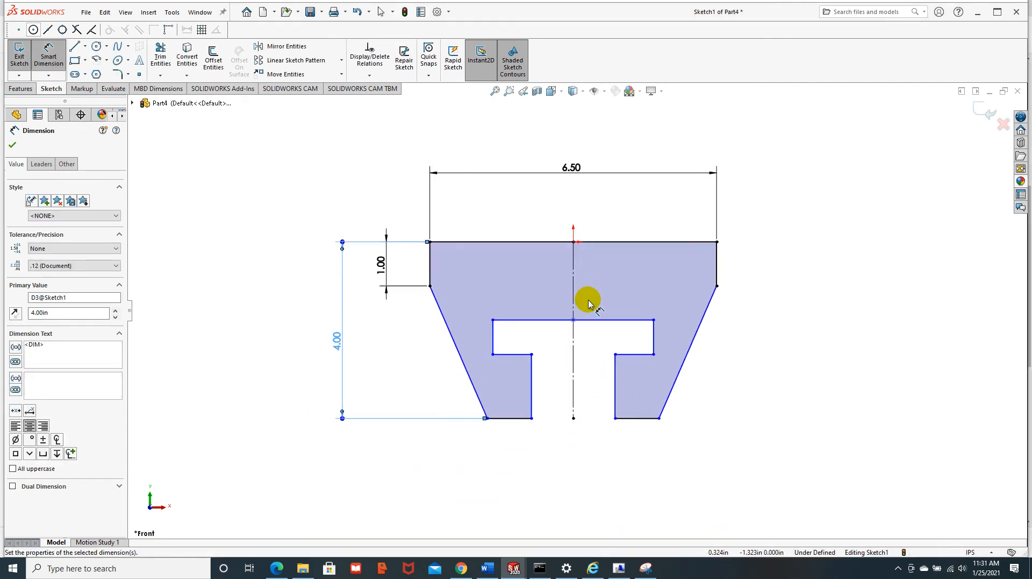
scroll(588, 304, down, 1)
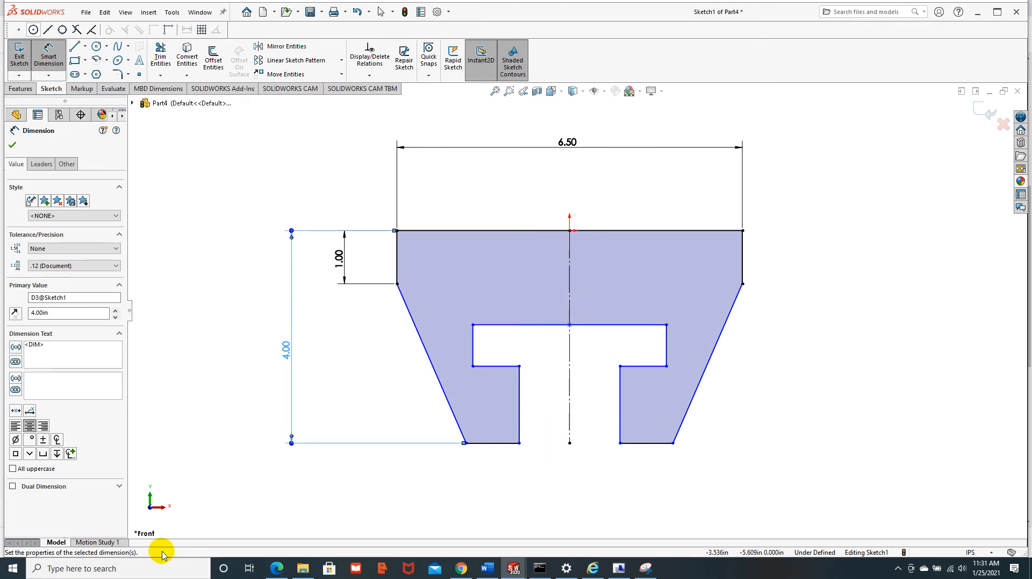
click(278, 569)
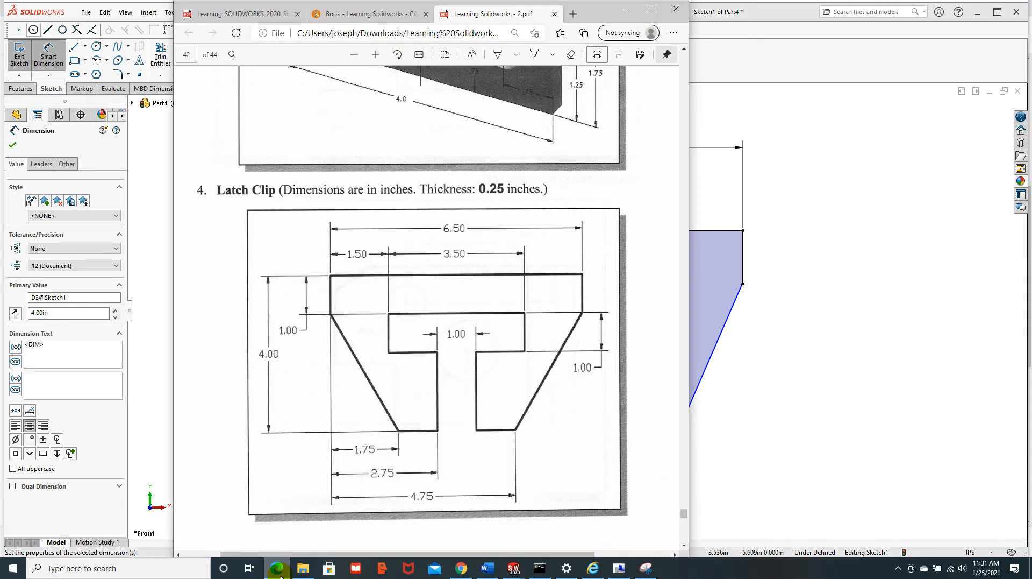
click(851, 480)
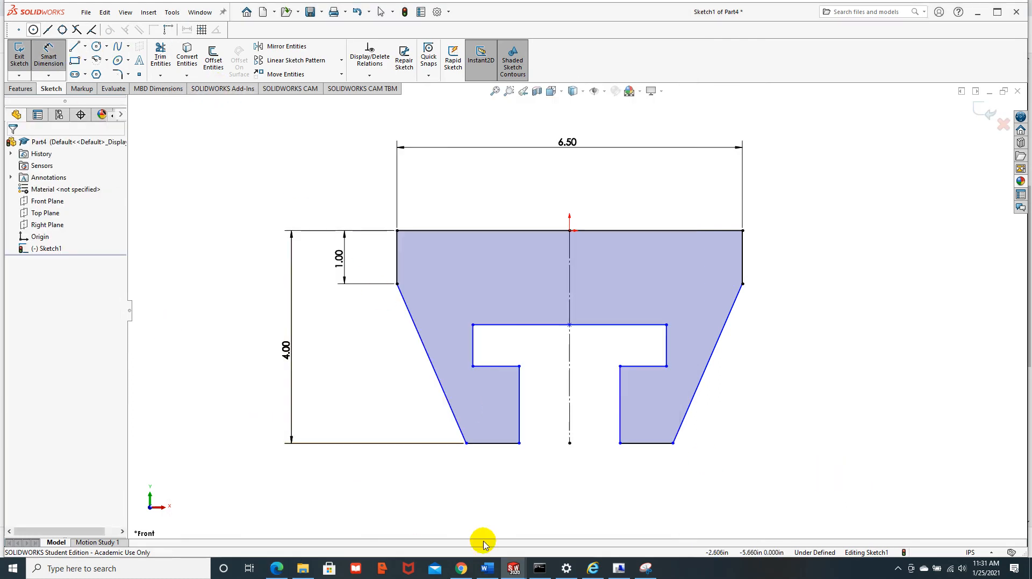
click(466, 444)
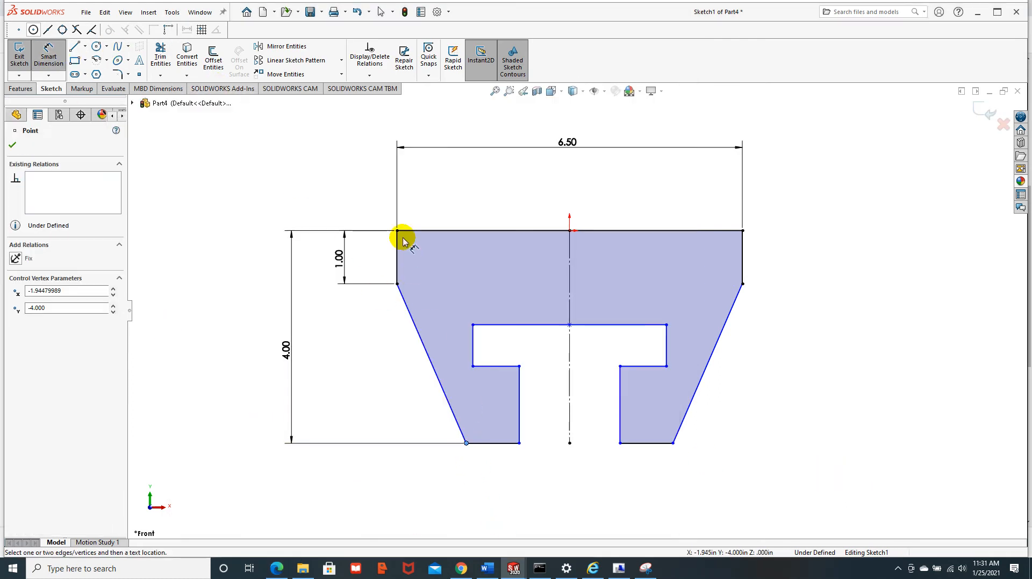
click(397, 284)
click(426, 499)
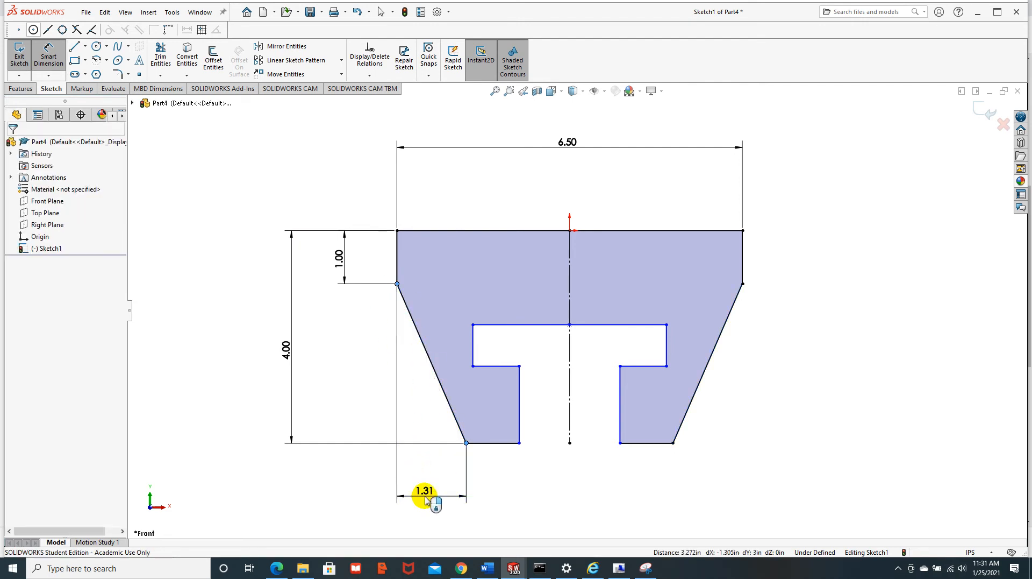
double_click(425, 497)
text(1.75)
key(Return)
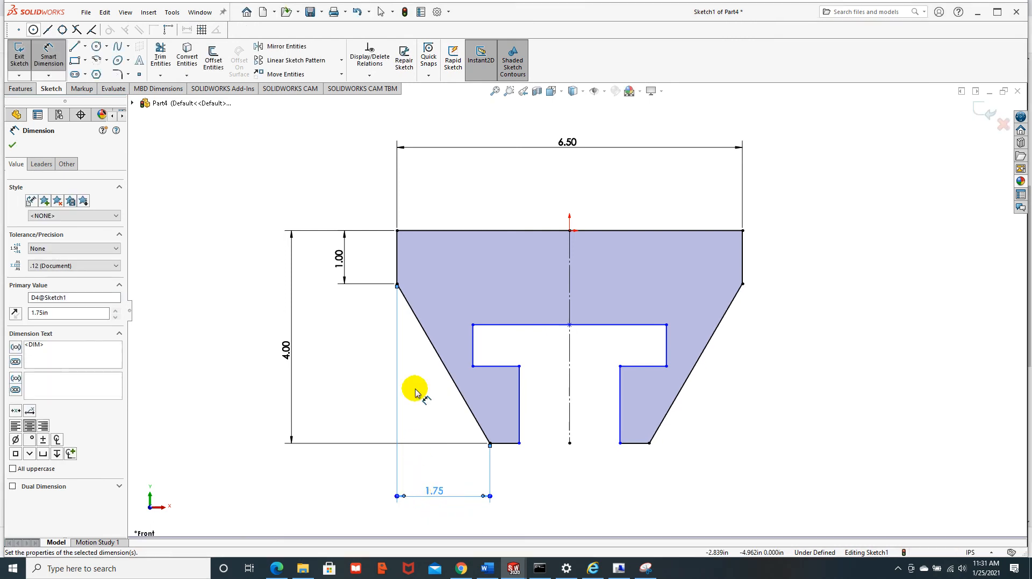
- Dimension the horizontal distance from the profile's outer left edge to the left edge of the slot's narrow stem as 2.75 in
click(396, 275)
click(520, 415)
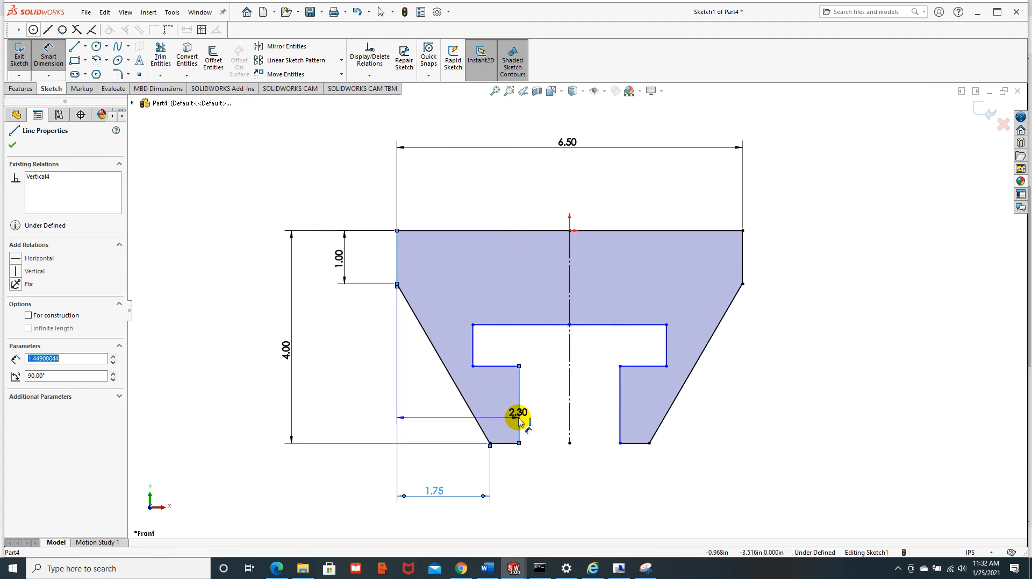
click(460, 520)
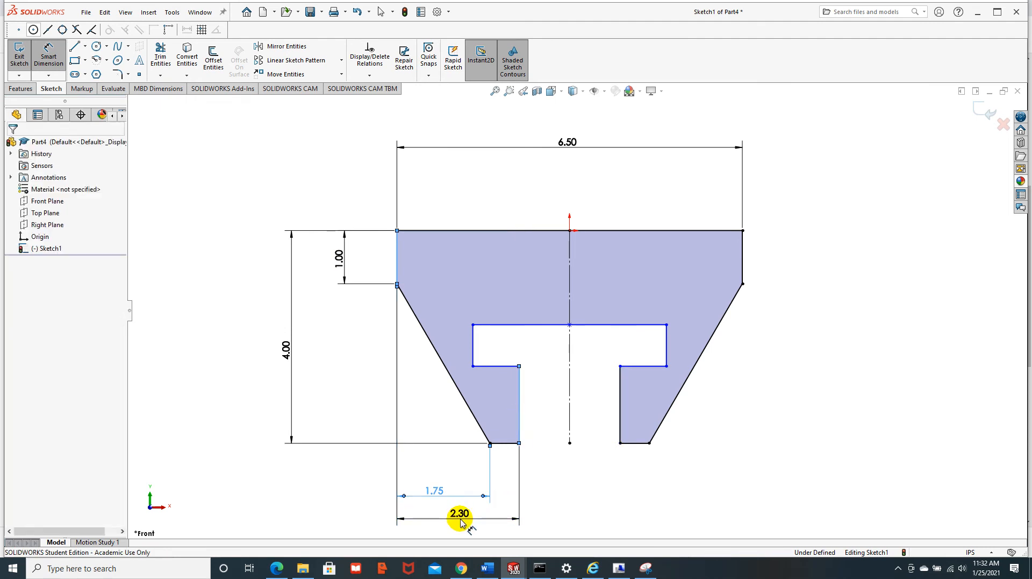
text(2.75)
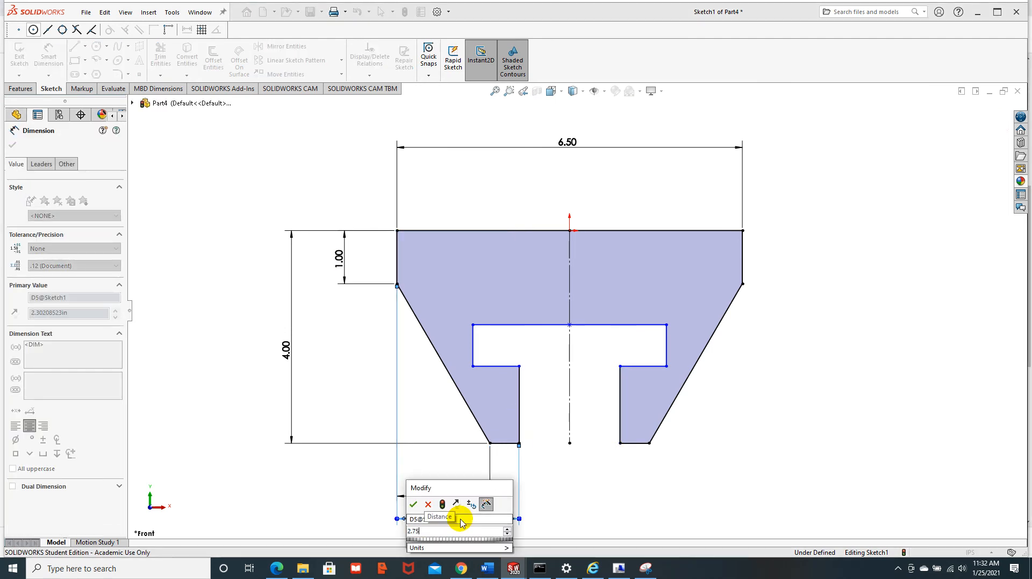
key(Return)
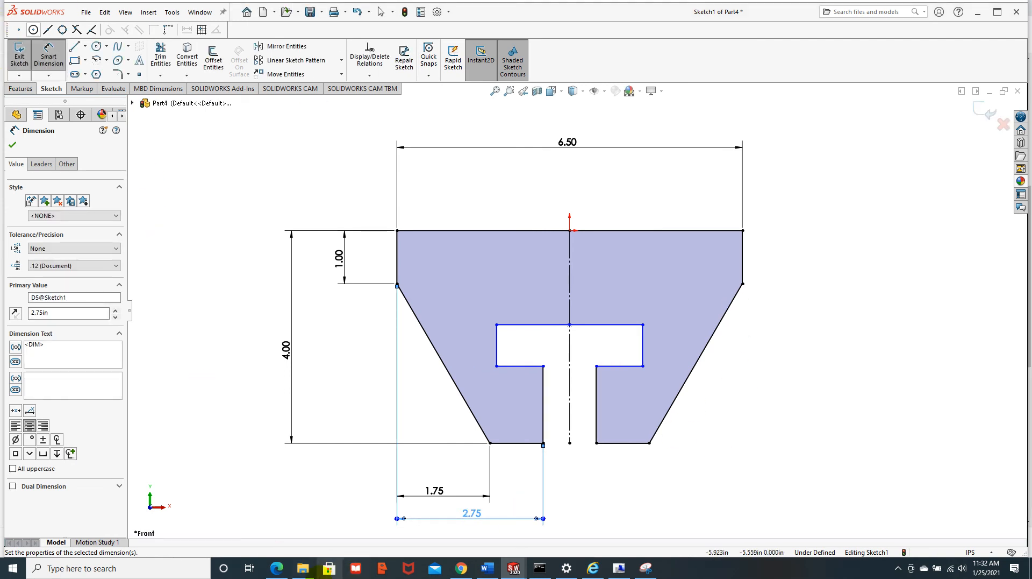
- Check the PDF drawing and try to dimension the distance between the two vertical edges of the slot's narrow stem
click(280, 569)
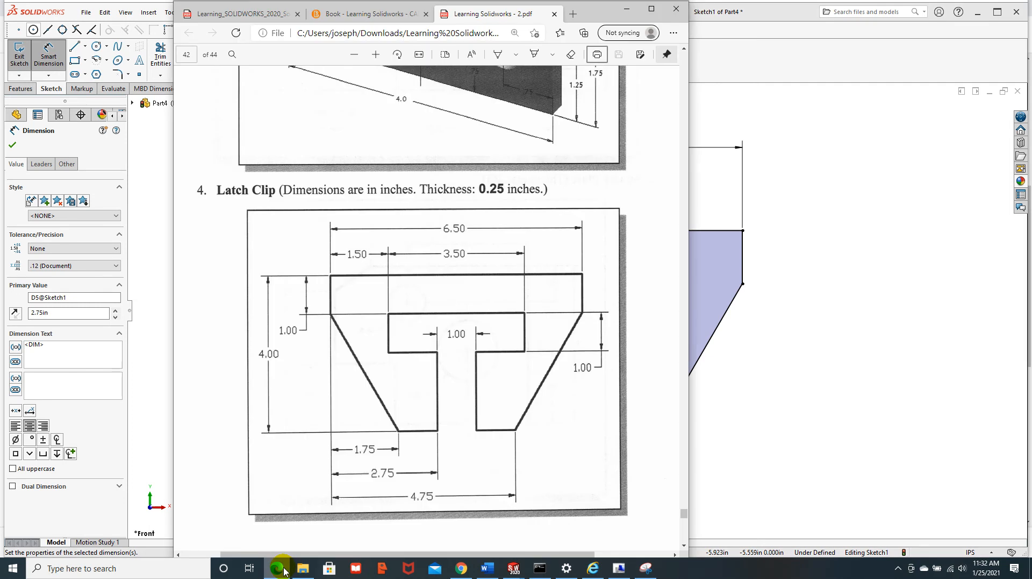
click(728, 487)
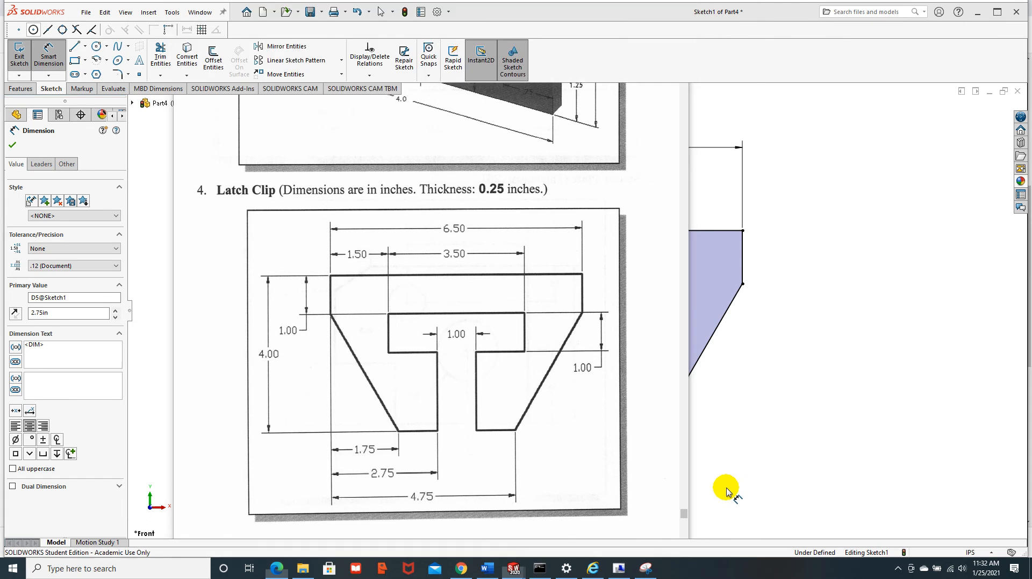
click(543, 434)
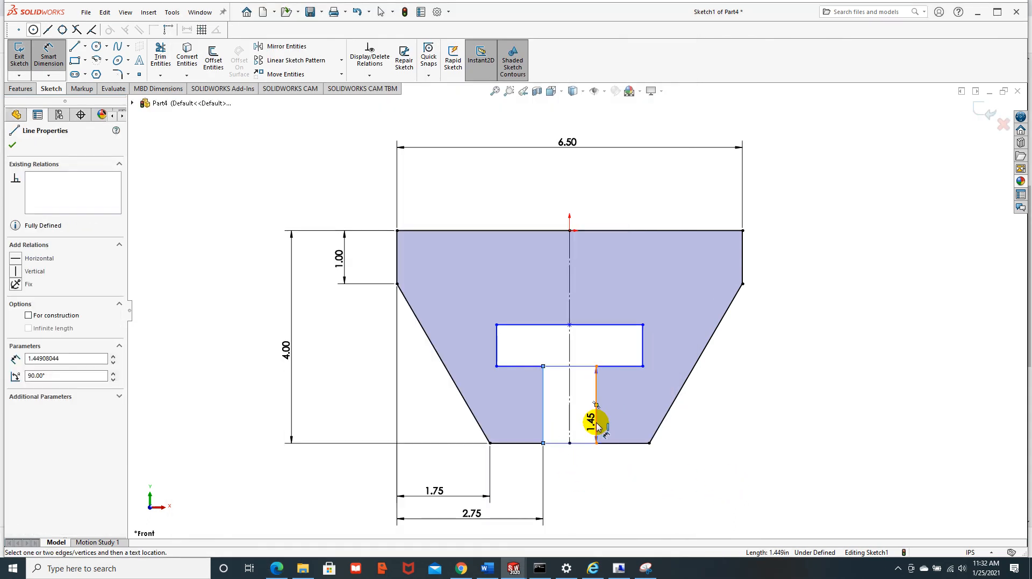
click(596, 427)
click(572, 500)
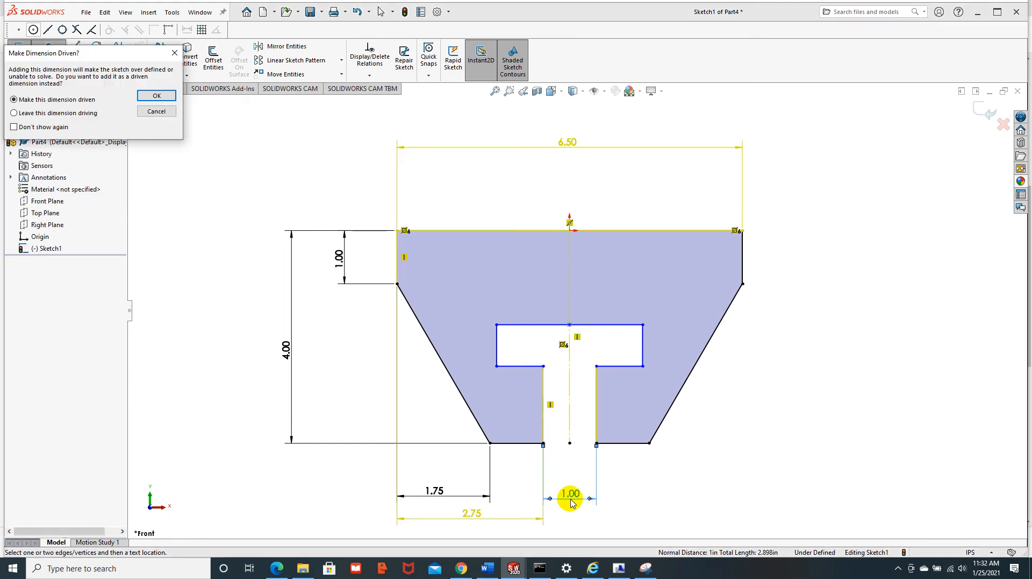
click(154, 112)
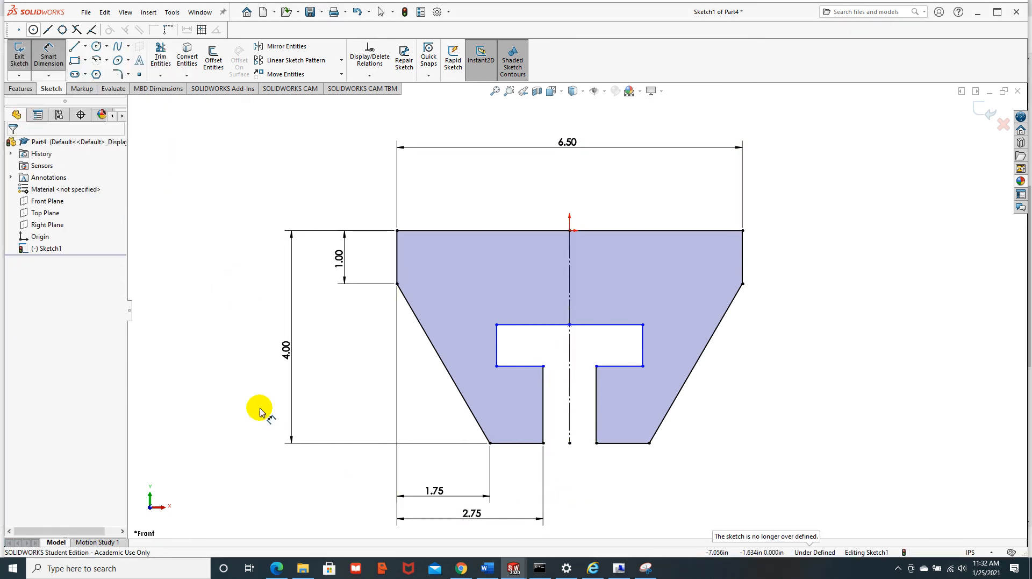
- Dimension the short left vertical edge of the T-shaped slot's wide portion as 1 in
click(497, 347)
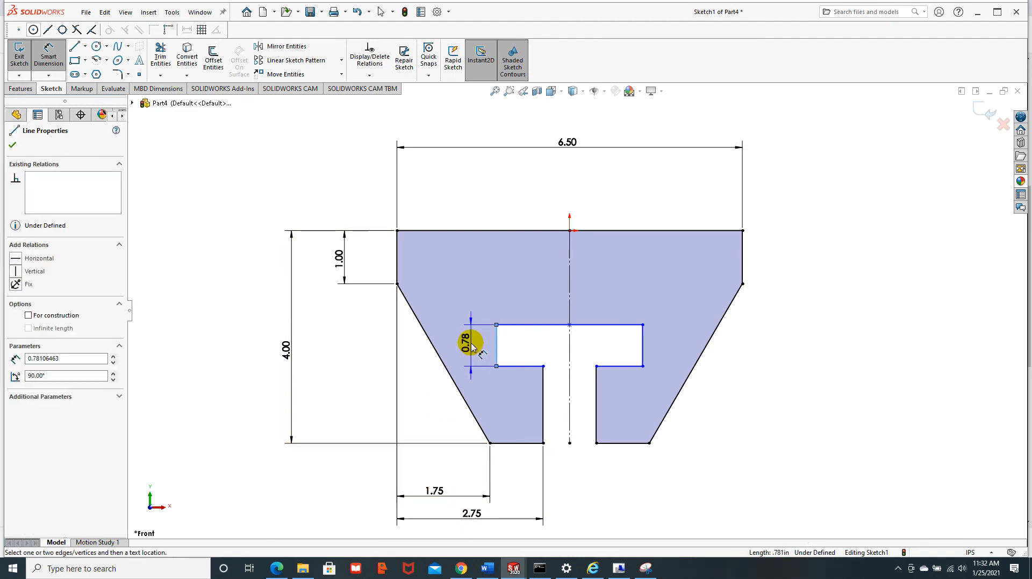
click(471, 345)
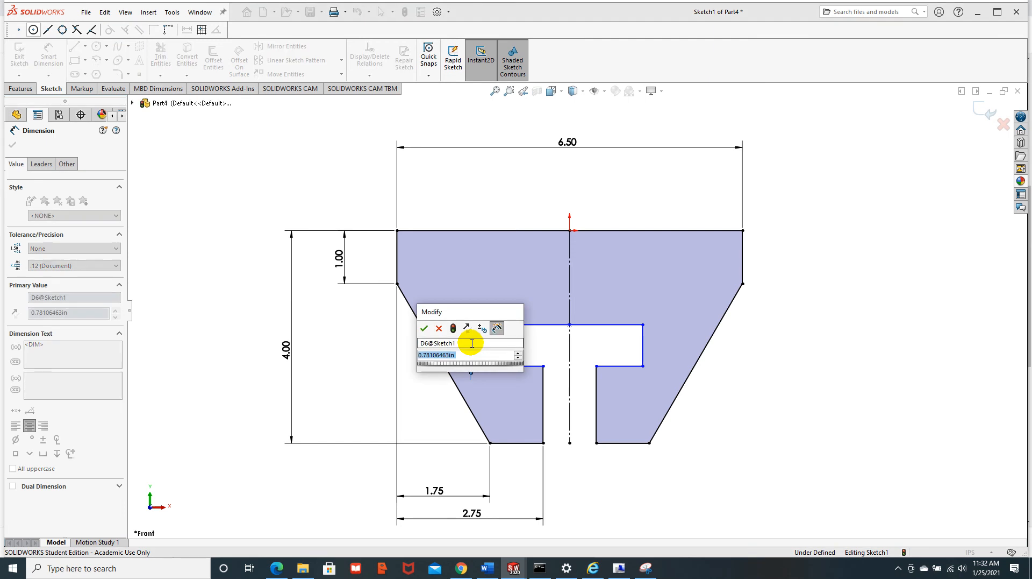
text(1.)
key(Return)
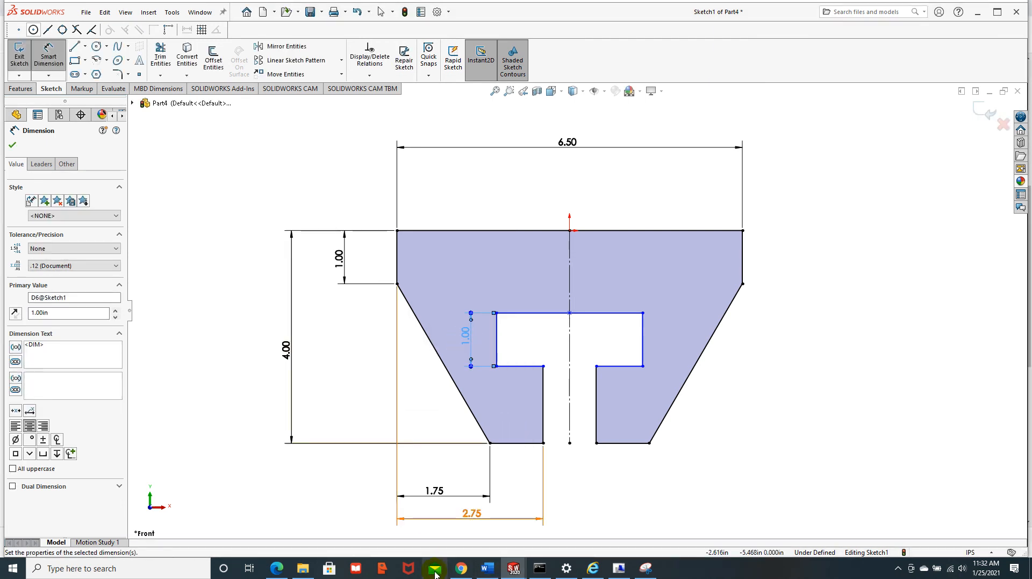
- Consult the PDF drawing and dimension the T-shaped slot's top edge as 3.5 in
click(284, 573)
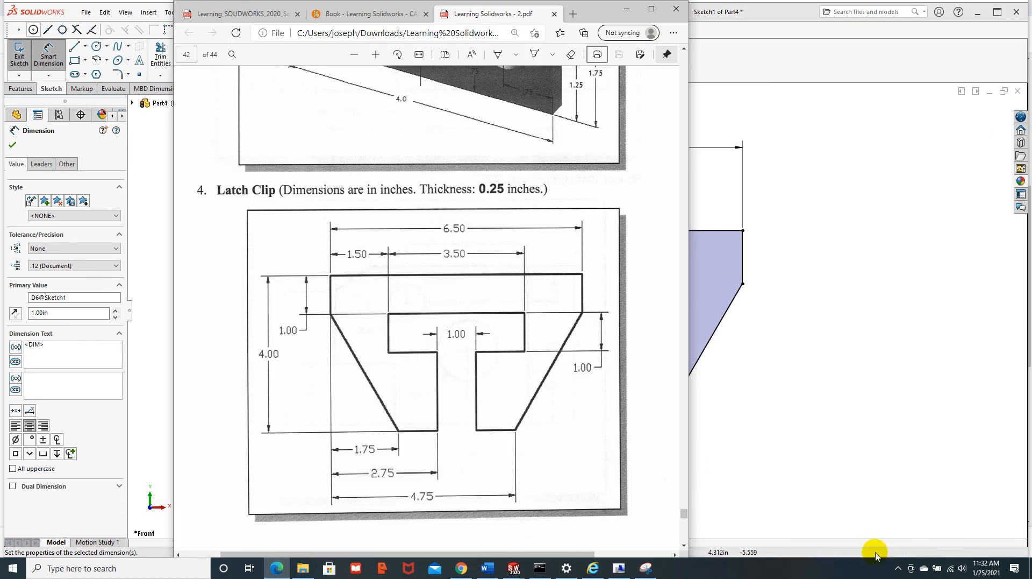
click(791, 456)
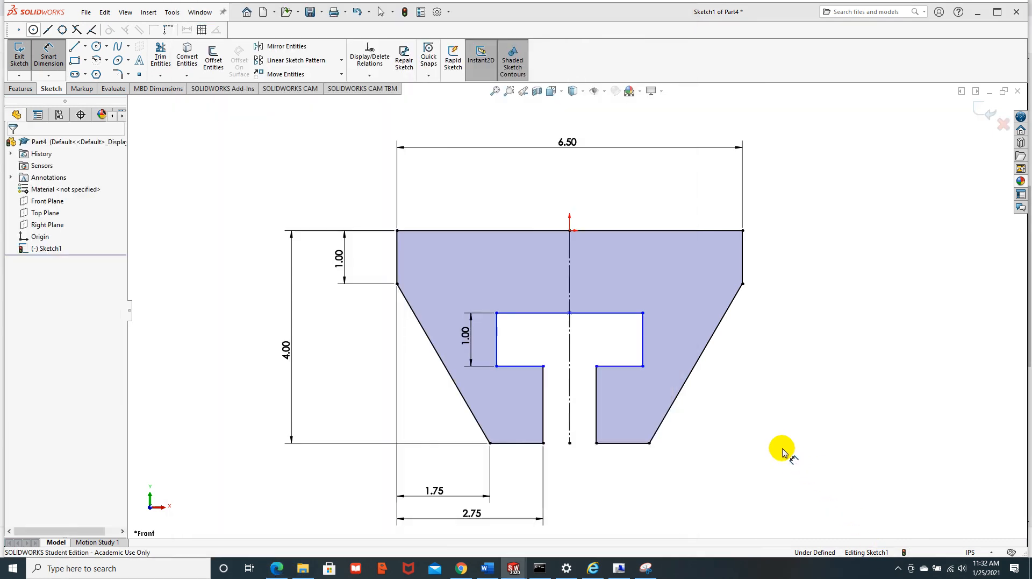
click(587, 314)
click(587, 285)
text(3.5)
key(Return)
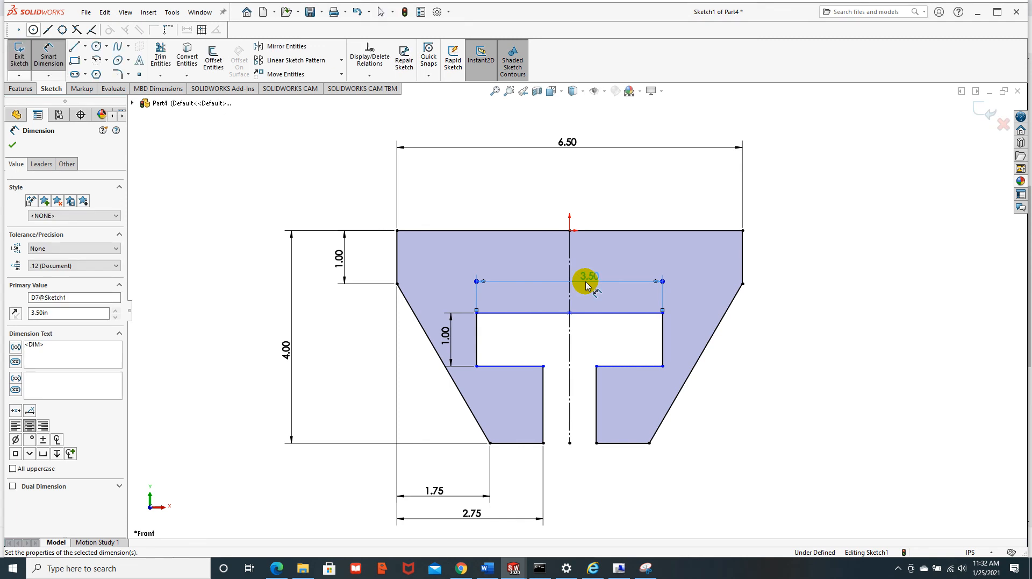
- Try to dimension the horizontal offset between the profile's outer left edge and the left edge of the slot's wide portion
click(477, 332)
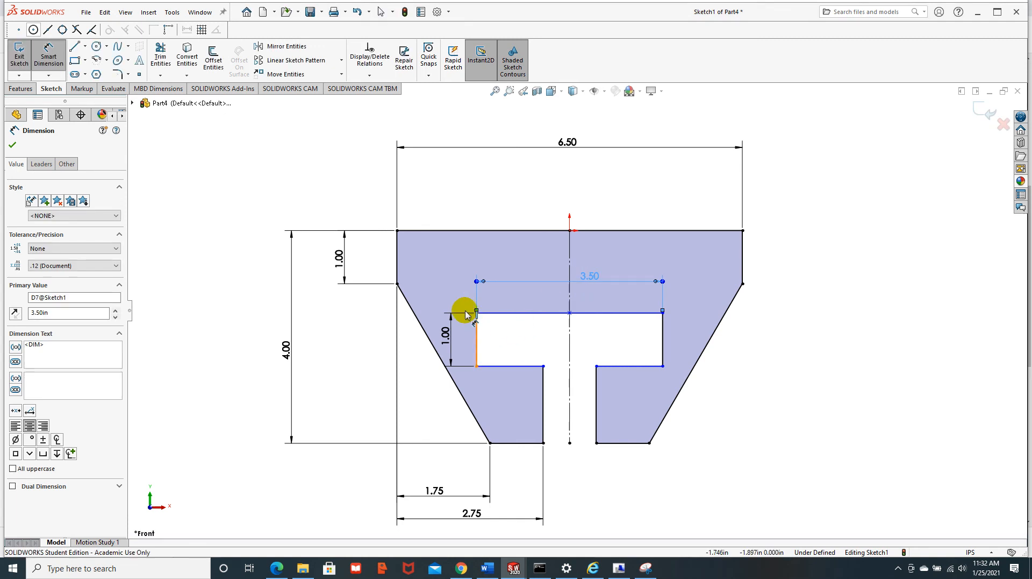
click(396, 262)
click(439, 200)
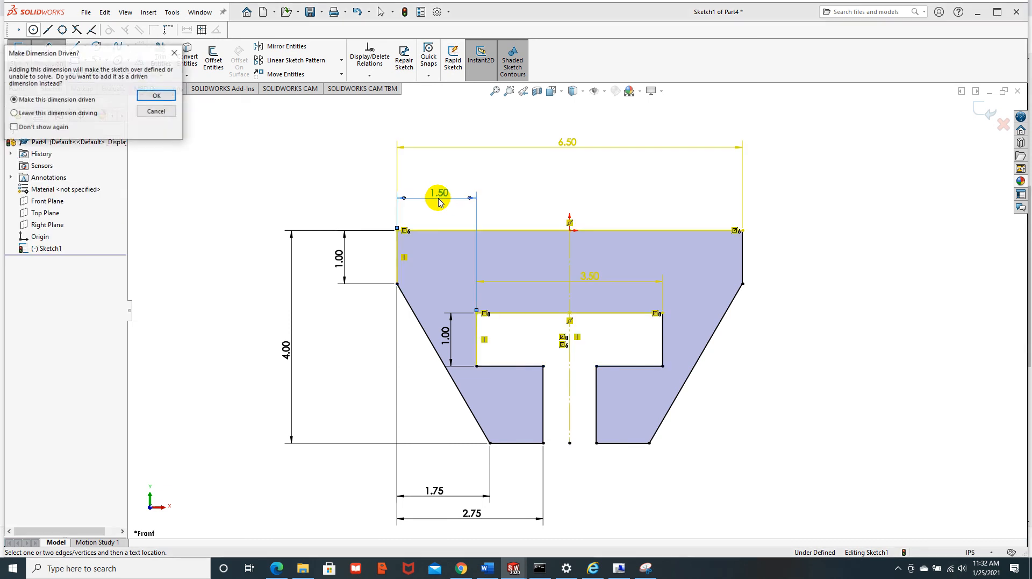
click(156, 111)
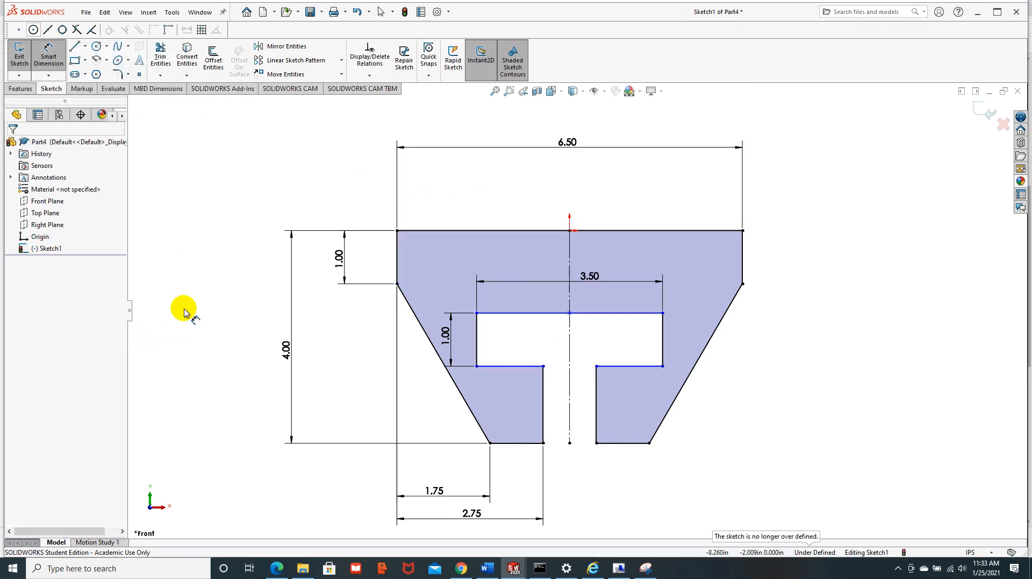
- Consult the PDF drawing and dimension the vertical distance between the profile's top edge and the slot's top edge as 1.00 in
click(271, 573)
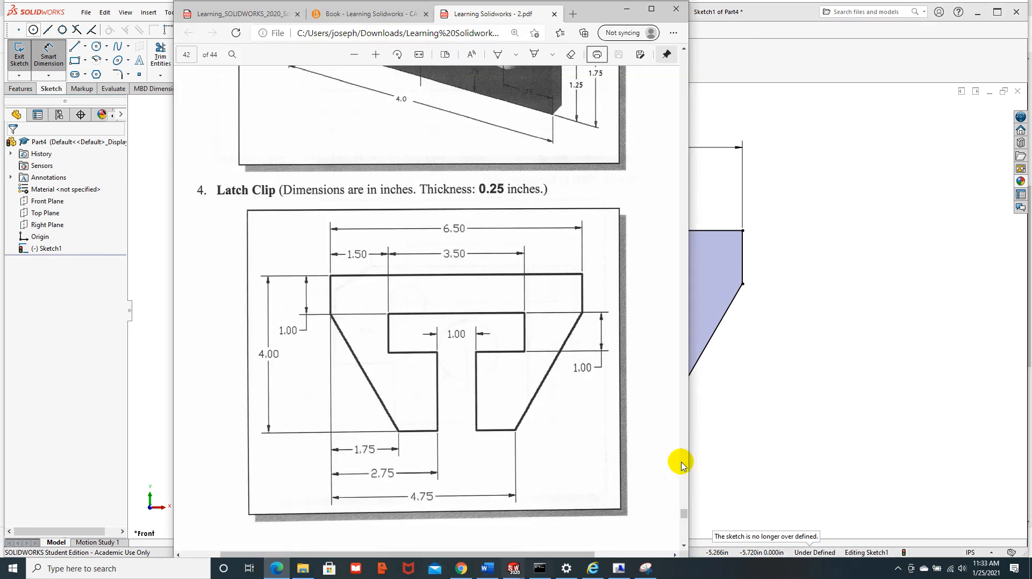
click(733, 407)
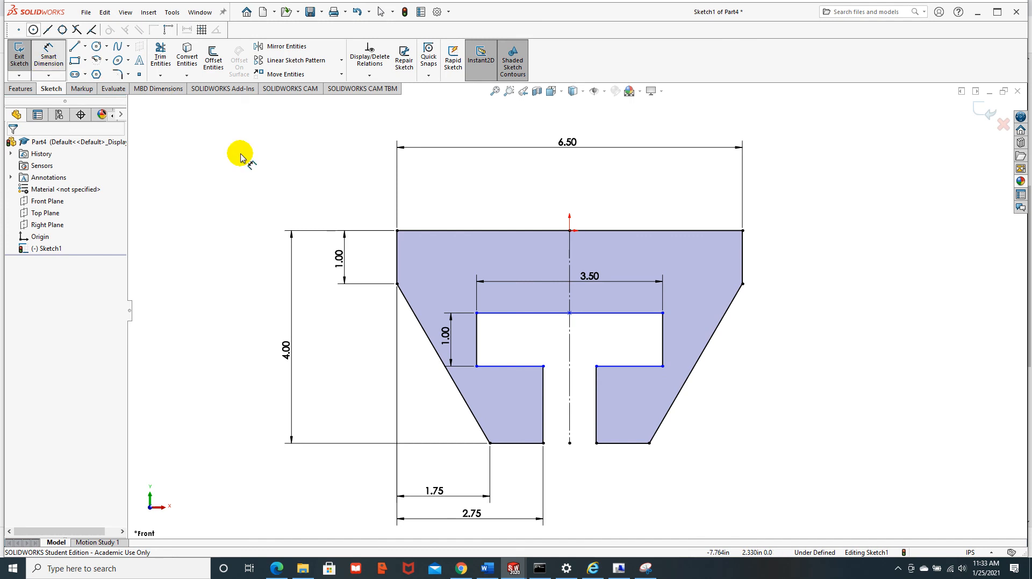
click(500, 313)
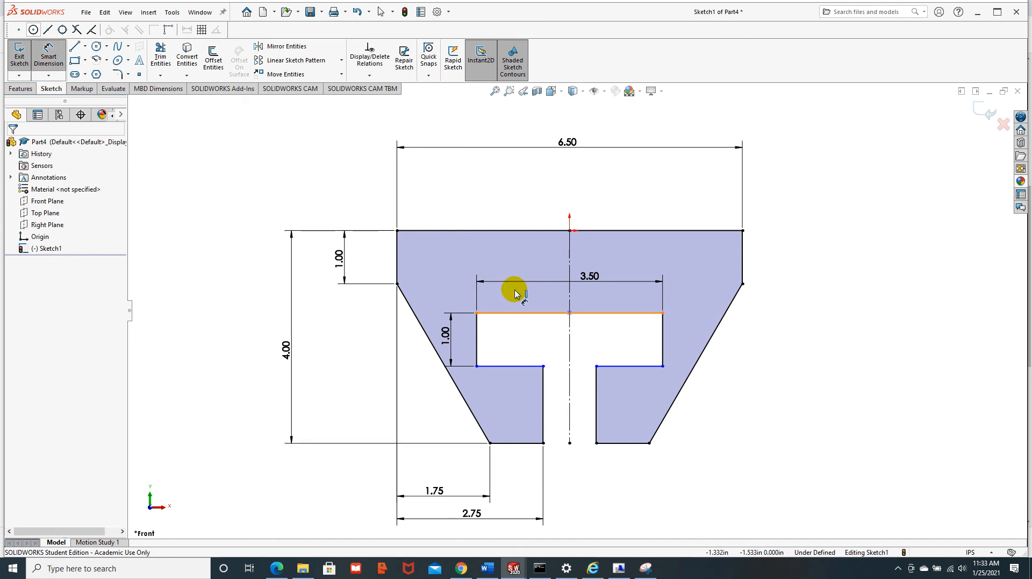
click(606, 231)
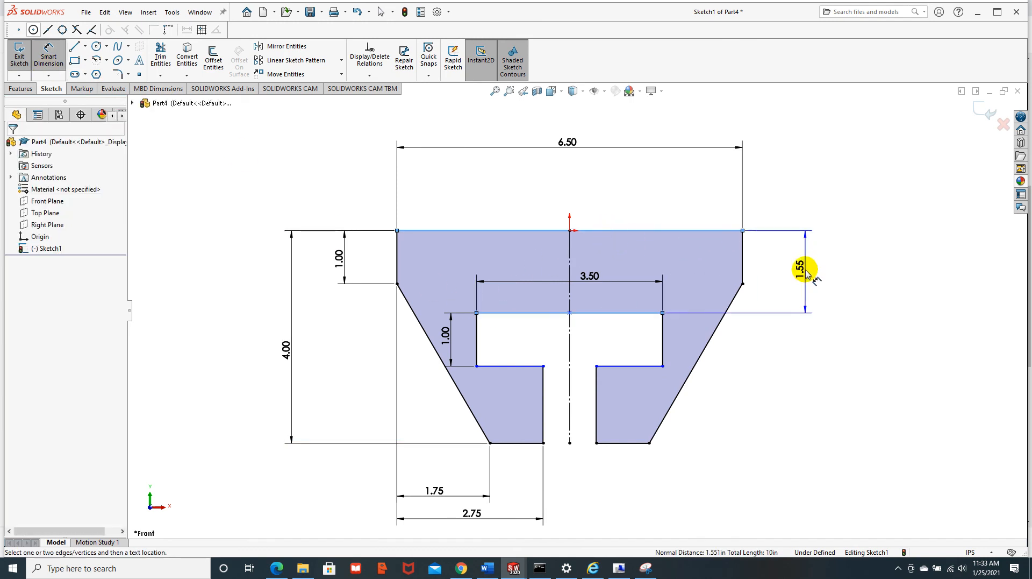
click(806, 274)
text(1.00in)
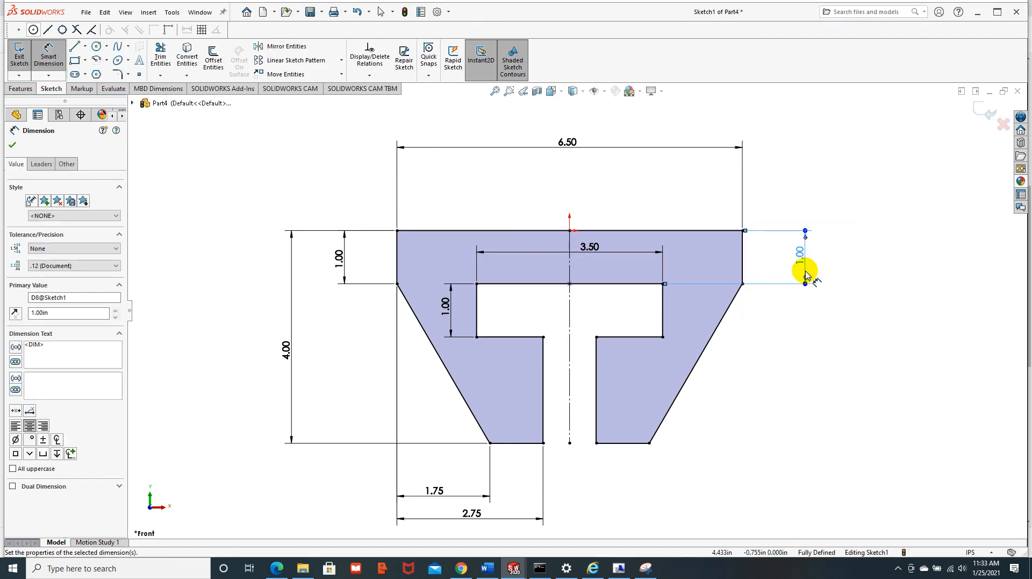
click(13, 147)
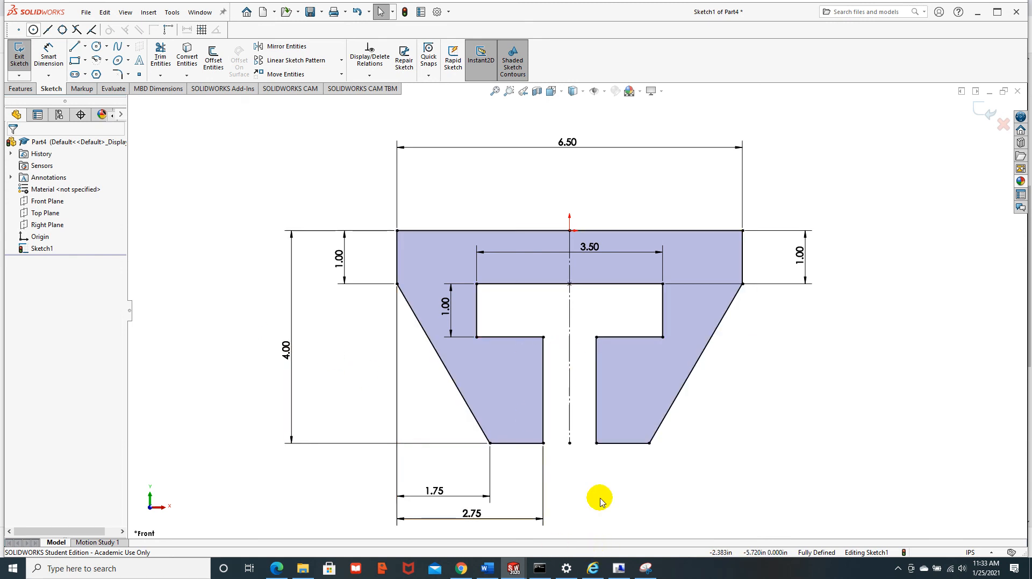
- Check the thickness in the PDF drawing and extrude the latch clip profile 0.25 in with the direction reversed, behind the sketch plane
click(276, 568)
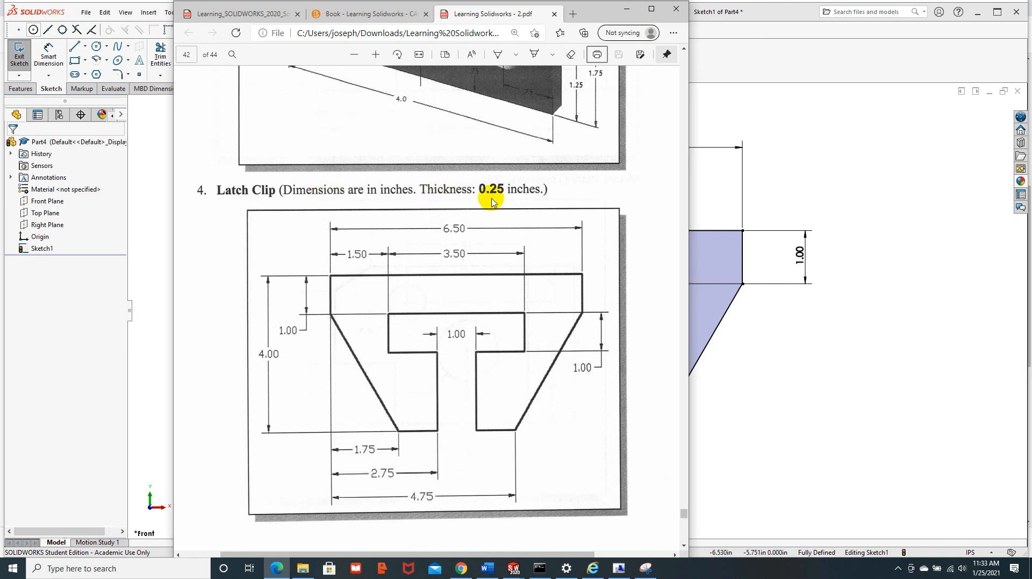
click(846, 356)
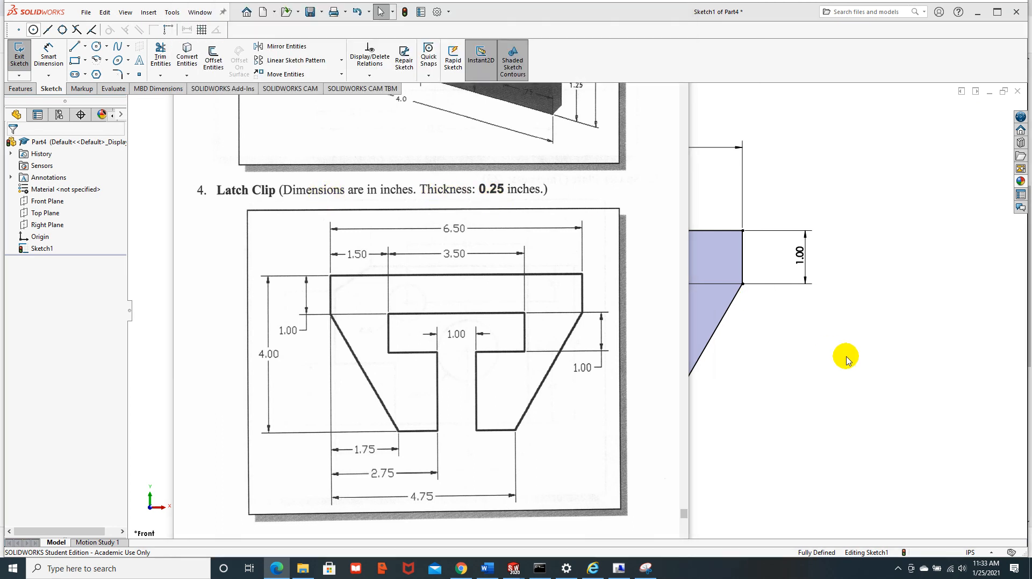
click(20, 89)
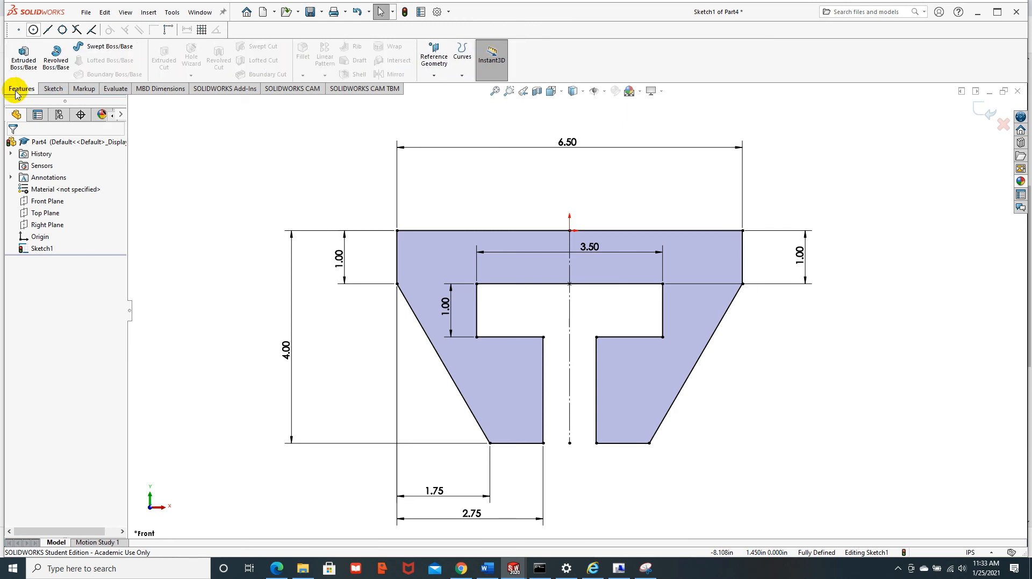
click(22, 58)
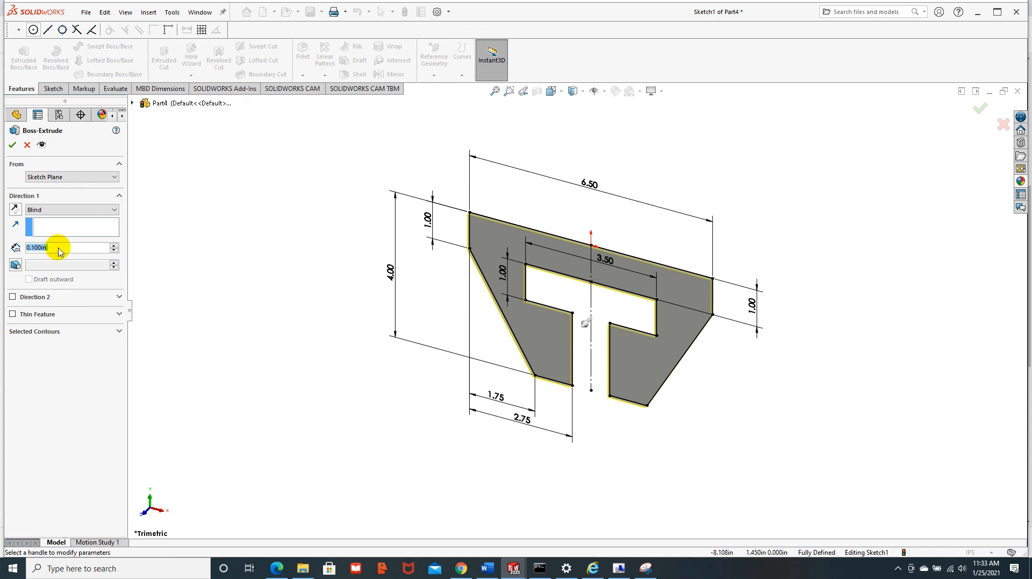
text(0.25)
key(Return)
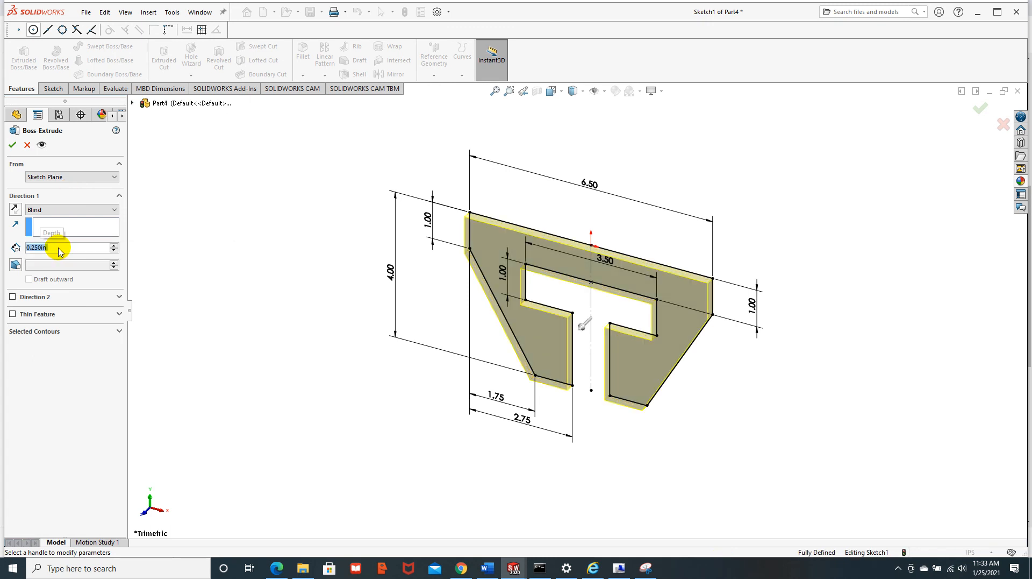
click(15, 211)
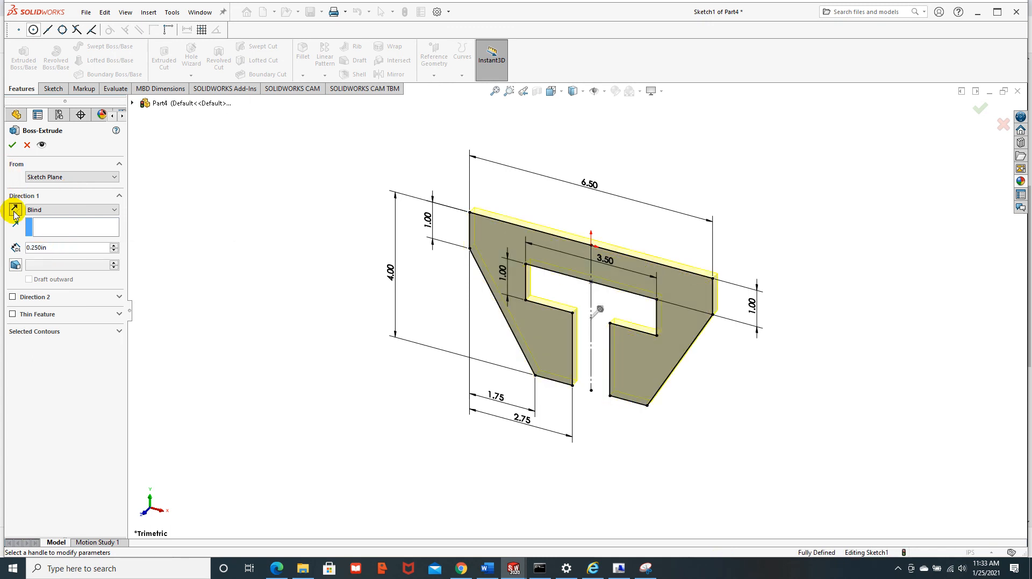
click(13, 146)
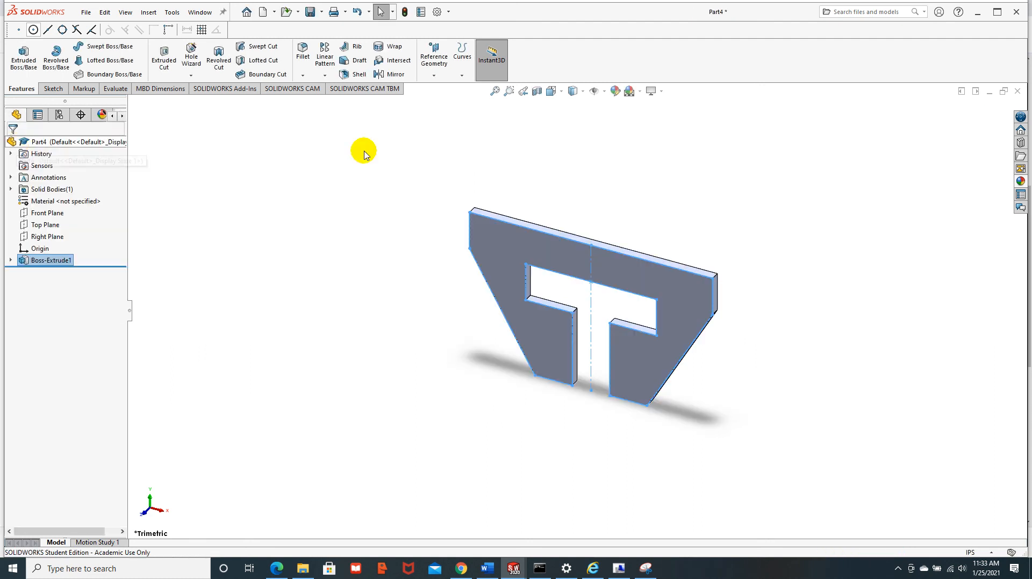
- Apply a light orange appearance (RGB 252, 188, 132) to the extruded latch clip
click(615, 92)
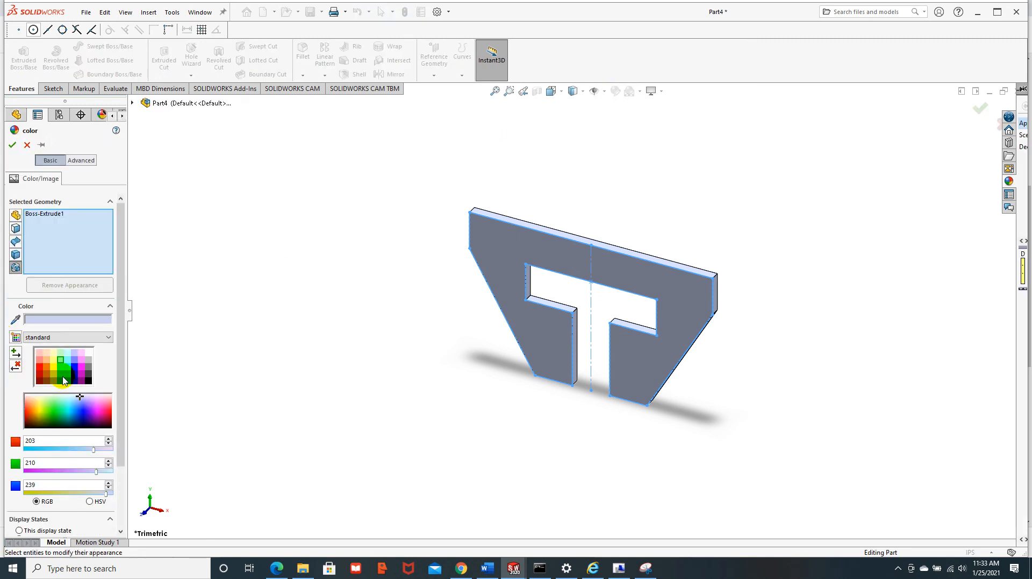
click(46, 361)
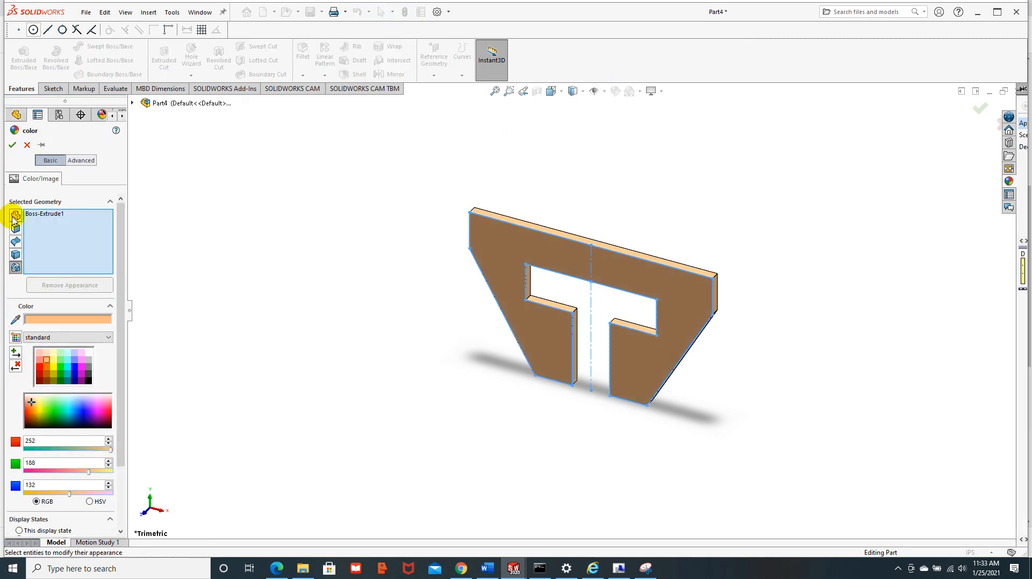
click(14, 145)
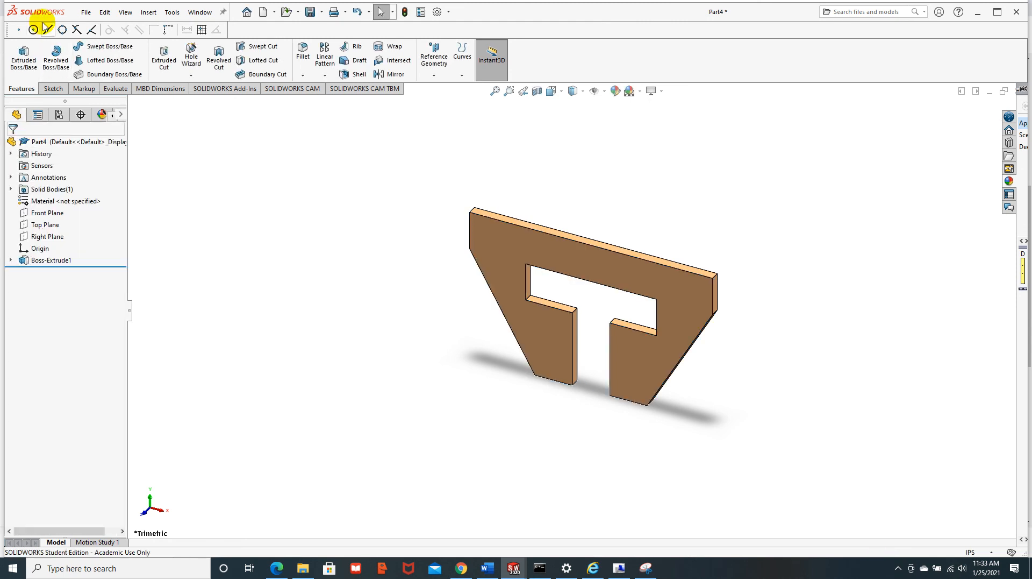
- Save the part as JC-Exercise 4 in the CAD-230 folder 2, alongside the earlier exercises
click(86, 13)
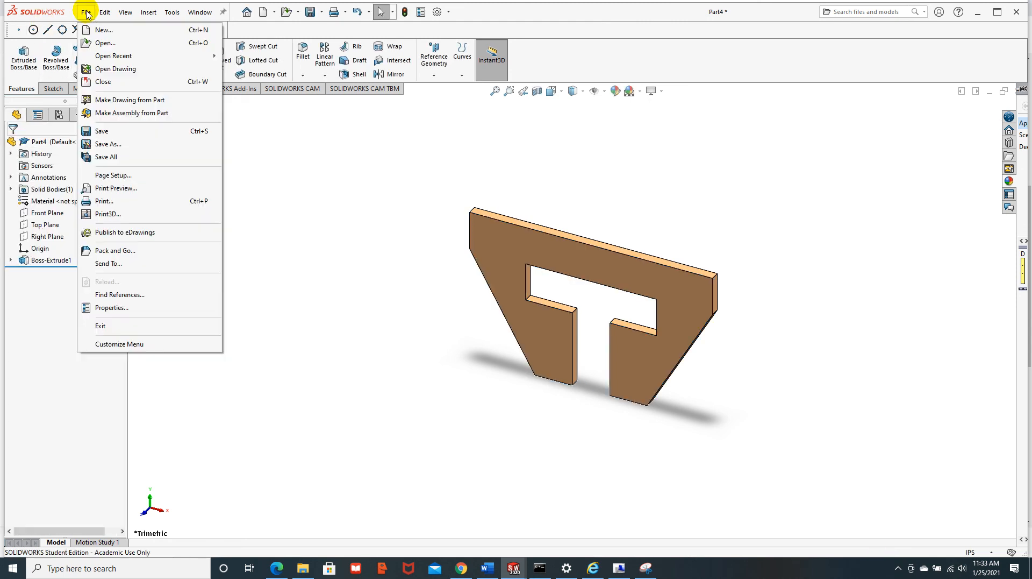
click(125, 147)
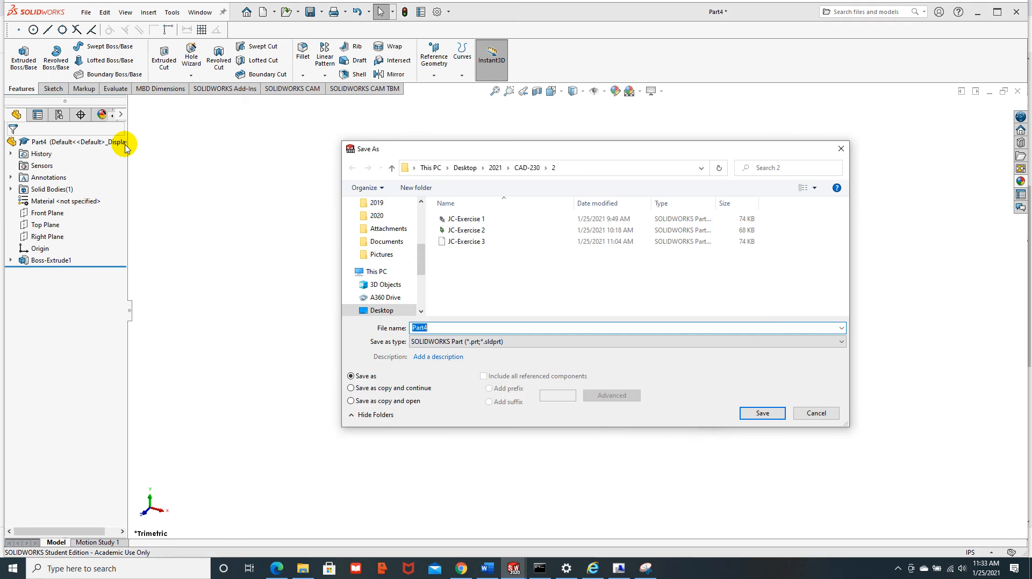
click(466, 241)
click(466, 327)
text(4)
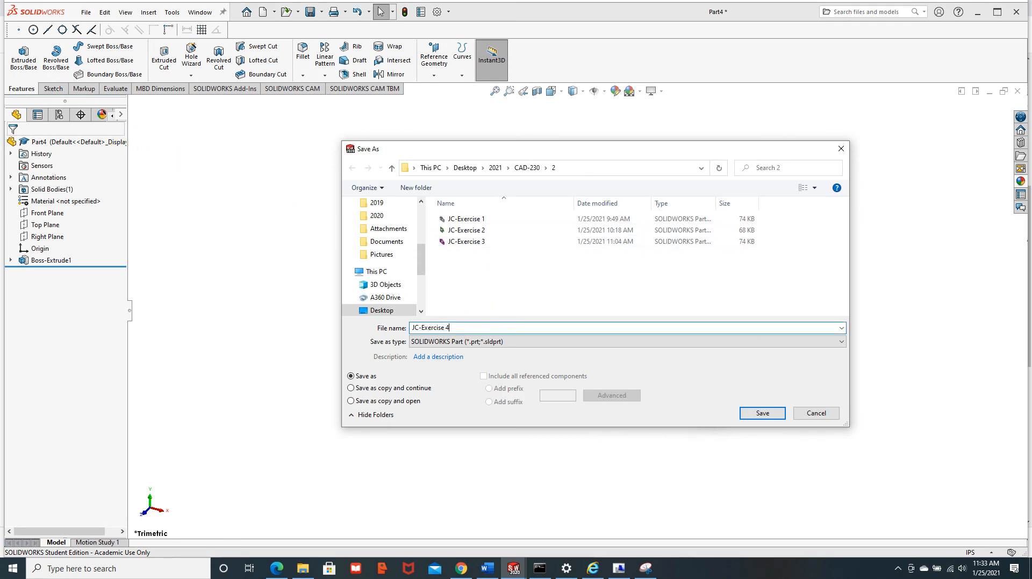
key(Return)
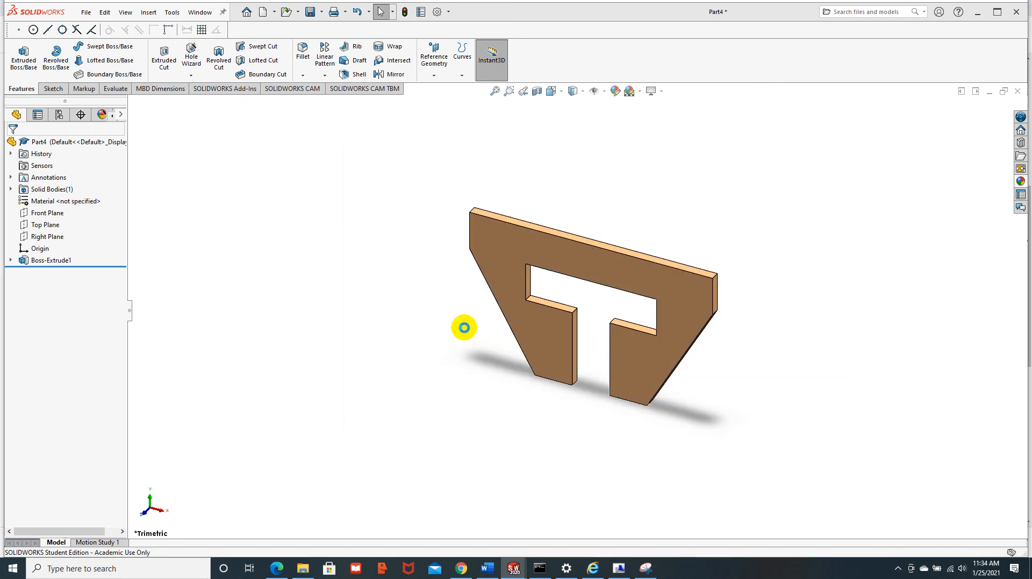